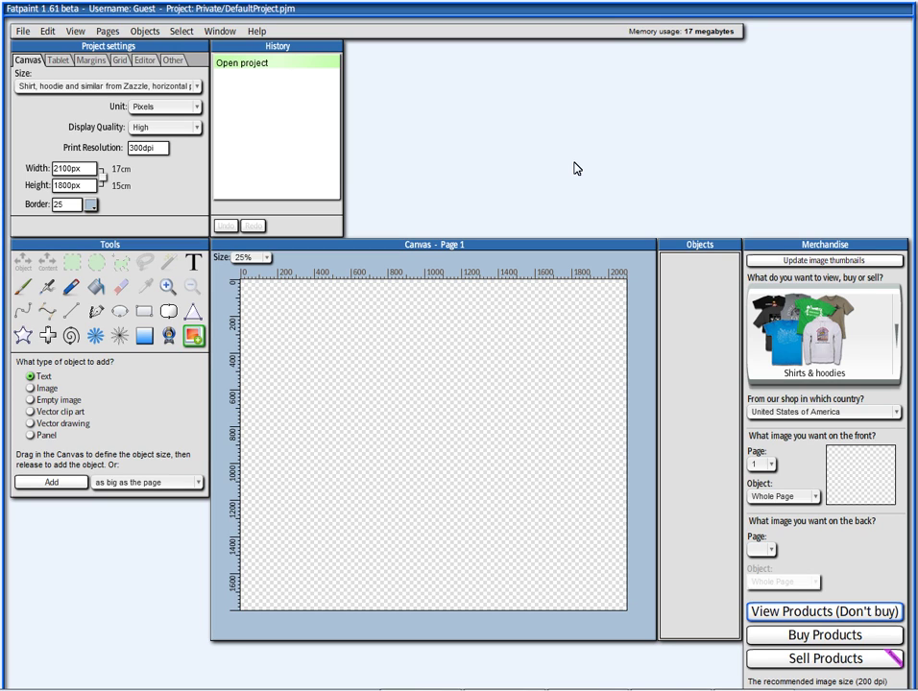
Step: Add a text object reading 'Peace and harmony' and nudge it to X 185px, Y 126px
{"action": "left_click", "coordinate": [144, 31]}
{"action": "mouse_move", "coordinate": [278, 50]}
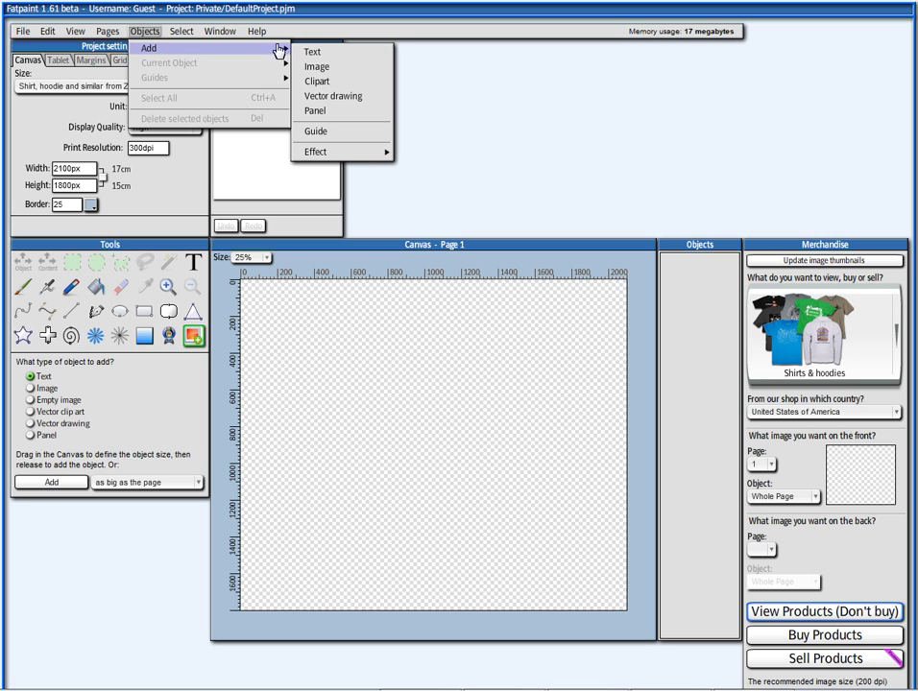
{"action": "left_click", "coordinate": [336, 53]}
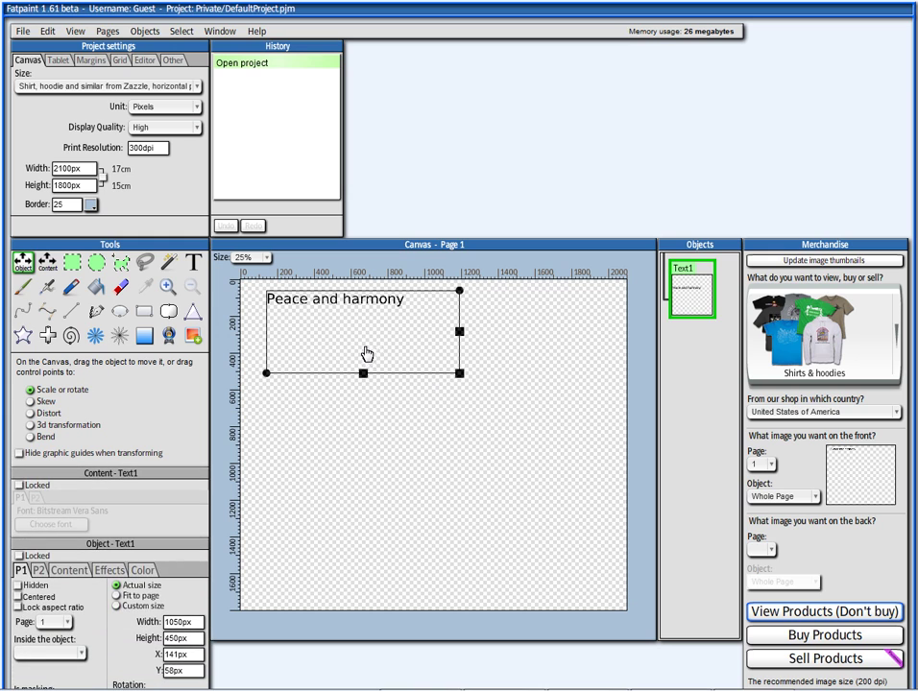
{"action": "left_click_drag", "start_coordinate": [362, 358], "coordinate": [369, 361]}
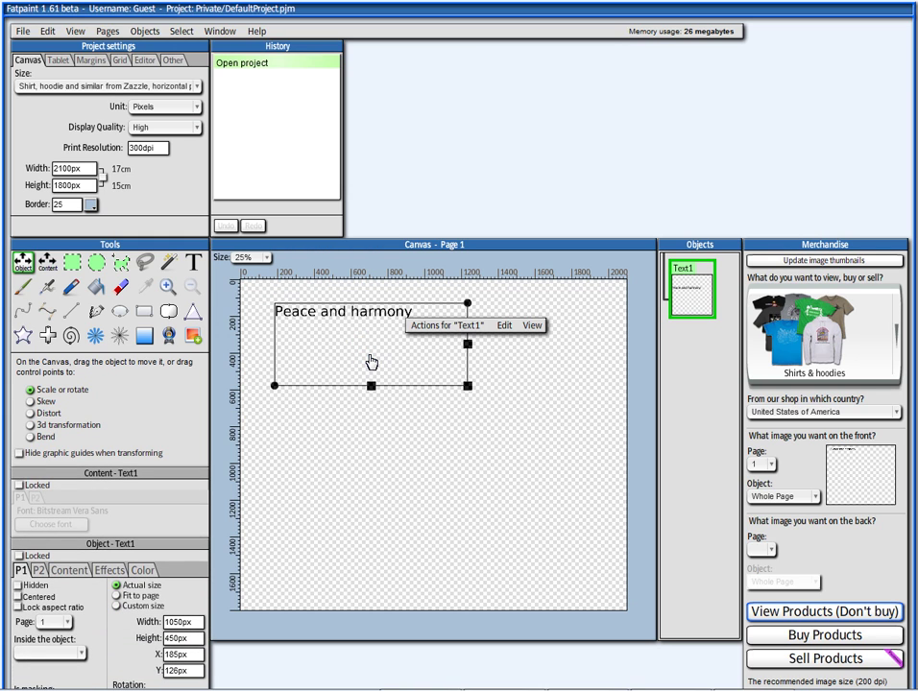
Step: Raise the text's font size to 127 and widen its box so it fits on one line
{"action": "left_click", "coordinate": [430, 326]}
{"action": "left_click", "coordinate": [426, 342]}
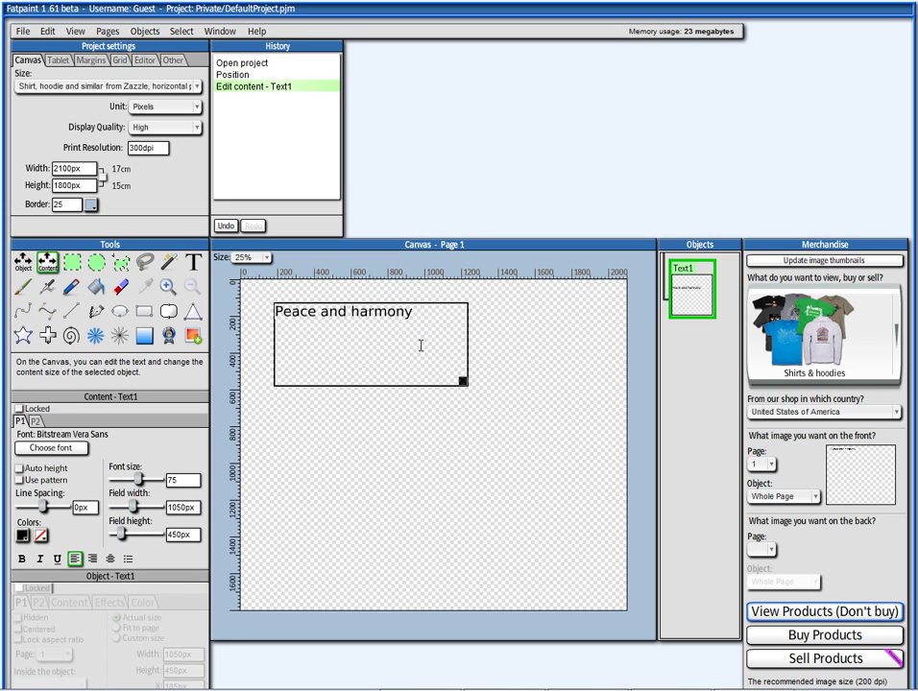
{"action": "left_click_drag", "start_coordinate": [423, 320], "coordinate": [250, 318]}
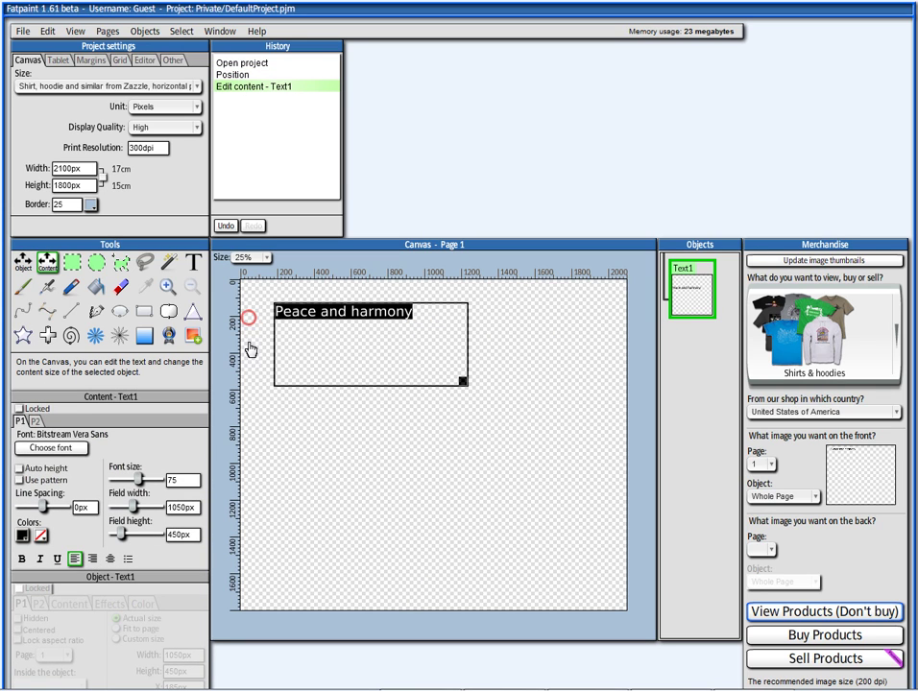
{"action": "left_click_drag", "start_coordinate": [137, 485], "coordinate": [168, 485]}
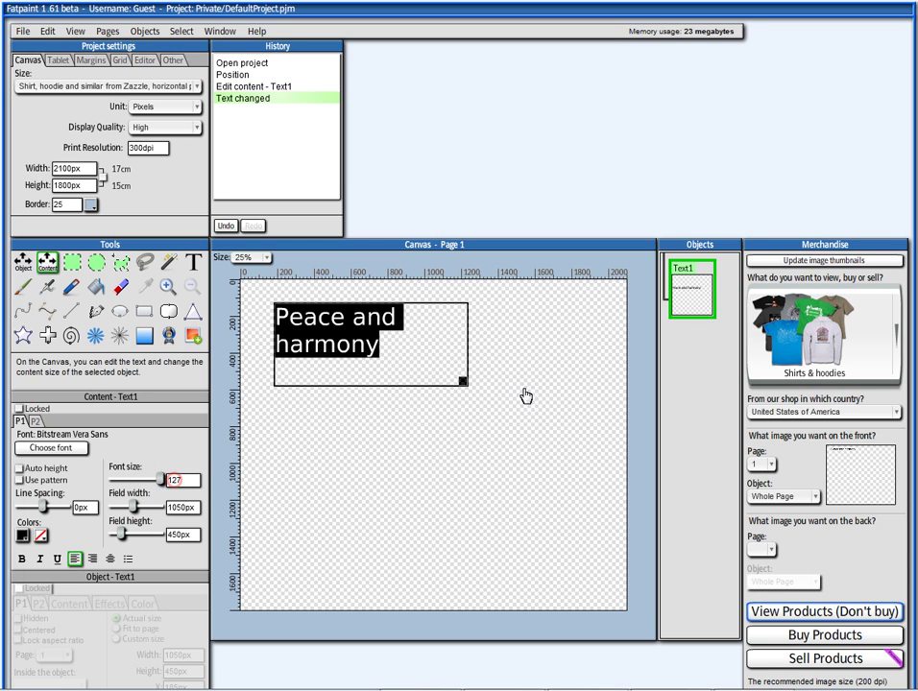
{"action": "left_click_drag", "start_coordinate": [463, 381], "coordinate": [586, 374]}
Step: Center-align the text and shrink its box to 1454px by 178px
{"action": "left_click_drag", "start_coordinate": [522, 317], "coordinate": [259, 324]}
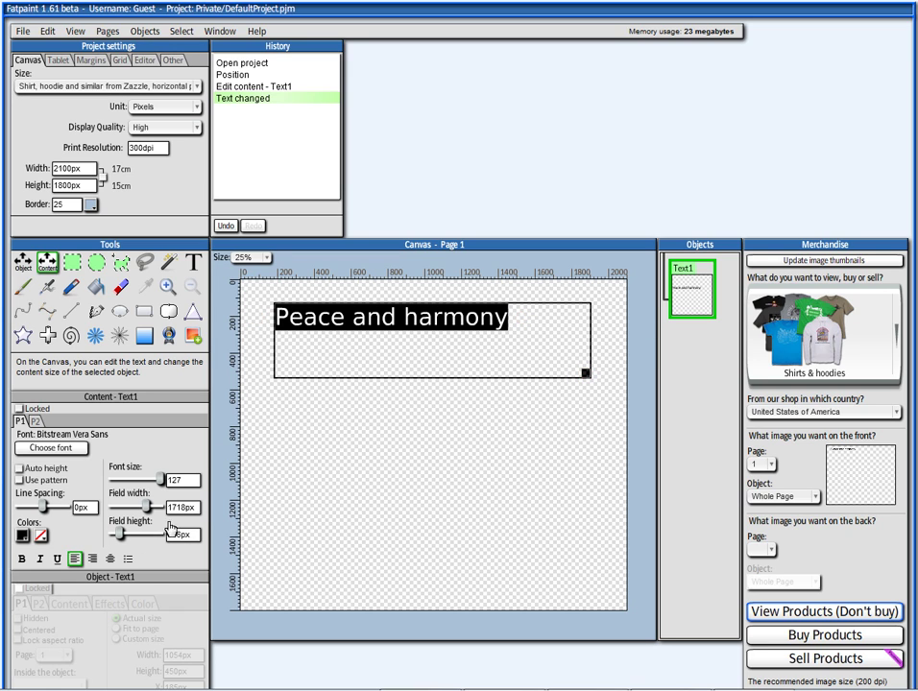
{"action": "left_click", "coordinate": [109, 560]}
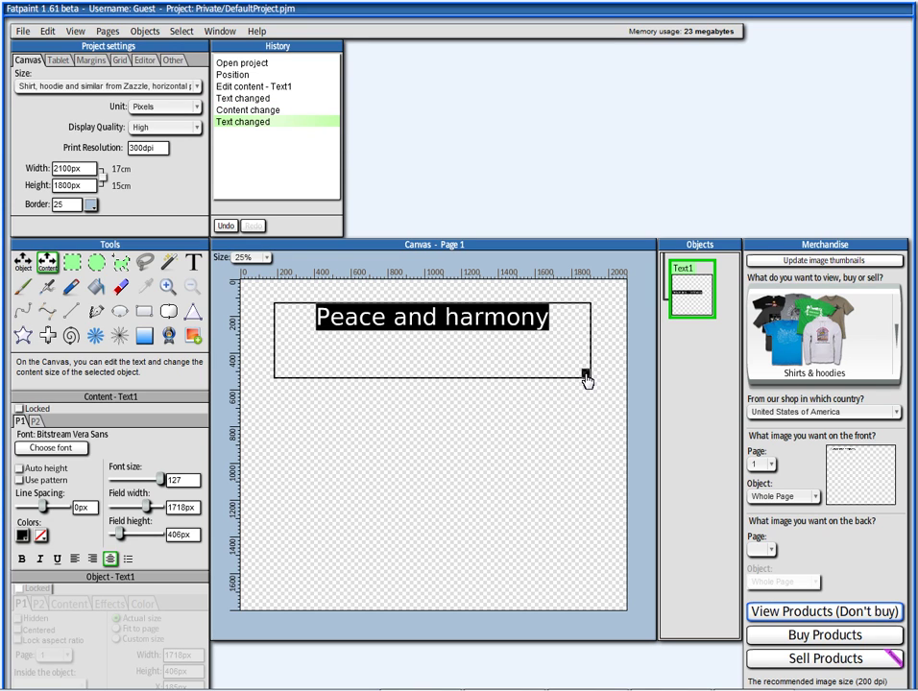
{"action": "left_click_drag", "start_coordinate": [586, 377], "coordinate": [538, 338]}
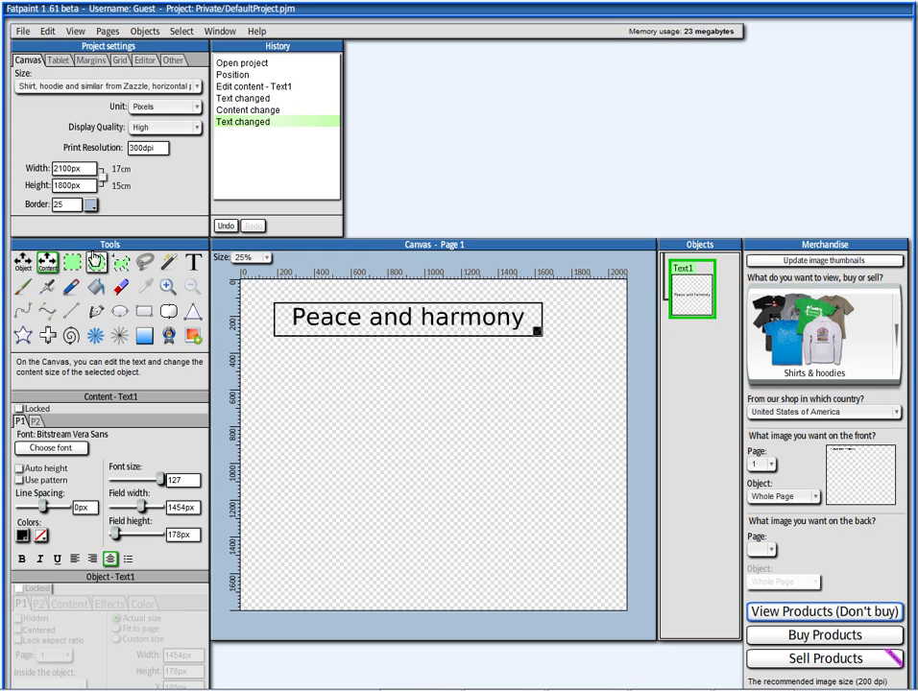
Step: Move the text object left, stretch it larger, and make the text bold
{"action": "left_click", "coordinate": [28, 260]}
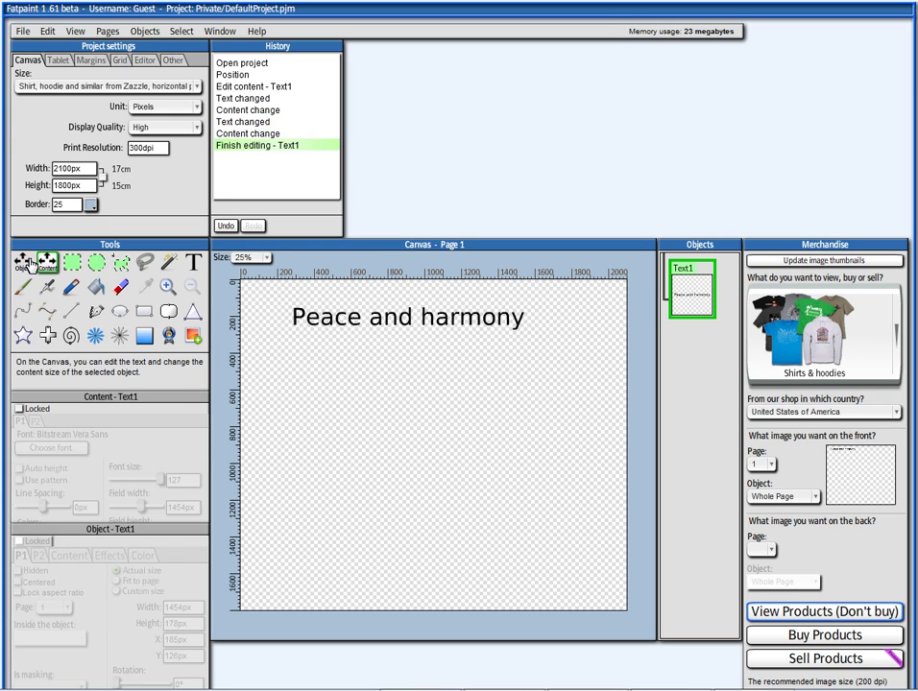
{"action": "left_click_drag", "start_coordinate": [467, 321], "coordinate": [447, 322]}
{"action": "left_click_drag", "start_coordinate": [520, 336], "coordinate": [603, 365]}
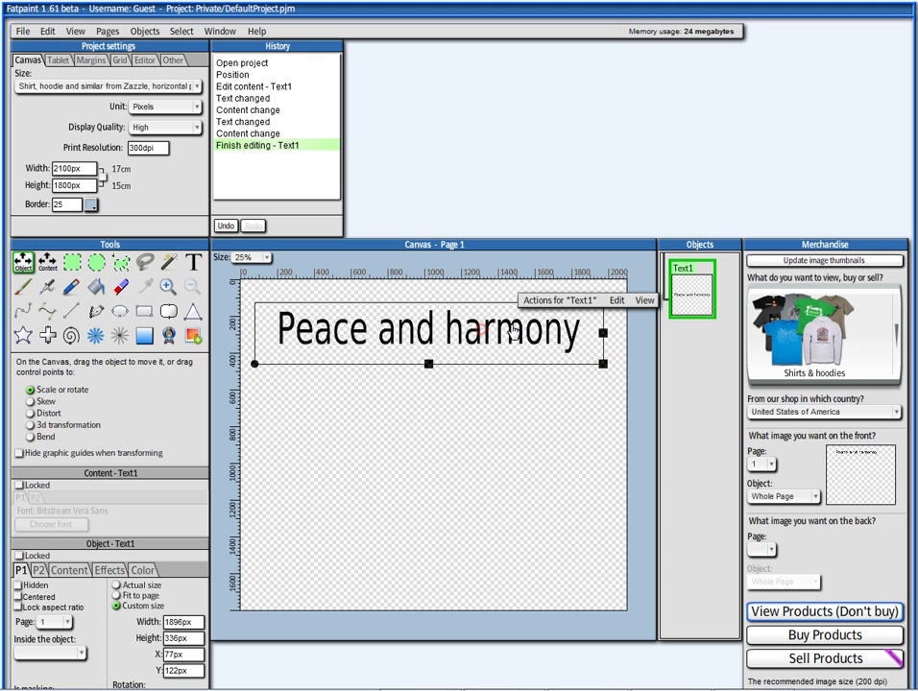
{"action": "left_click", "coordinate": [540, 302]}
{"action": "left_click", "coordinate": [535, 317]}
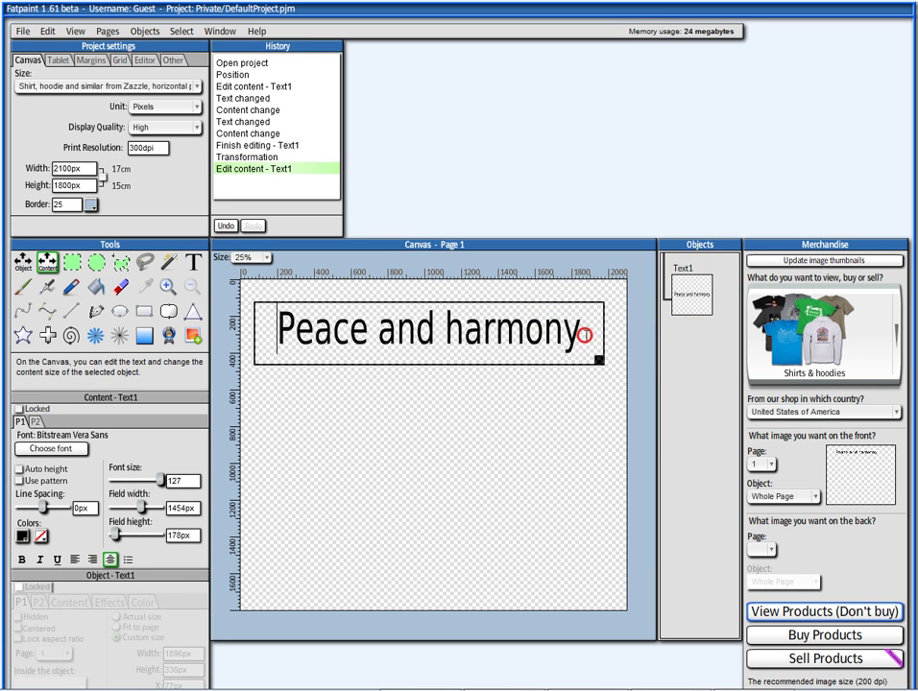
{"action": "left_click_drag", "start_coordinate": [586, 334], "coordinate": [234, 330]}
{"action": "left_click", "coordinate": [22, 558]}
Step: Wrap the words onto three lines and fit the text to the 2100px × 1800px page
{"action": "left_click_drag", "start_coordinate": [603, 369], "coordinate": [425, 463]}
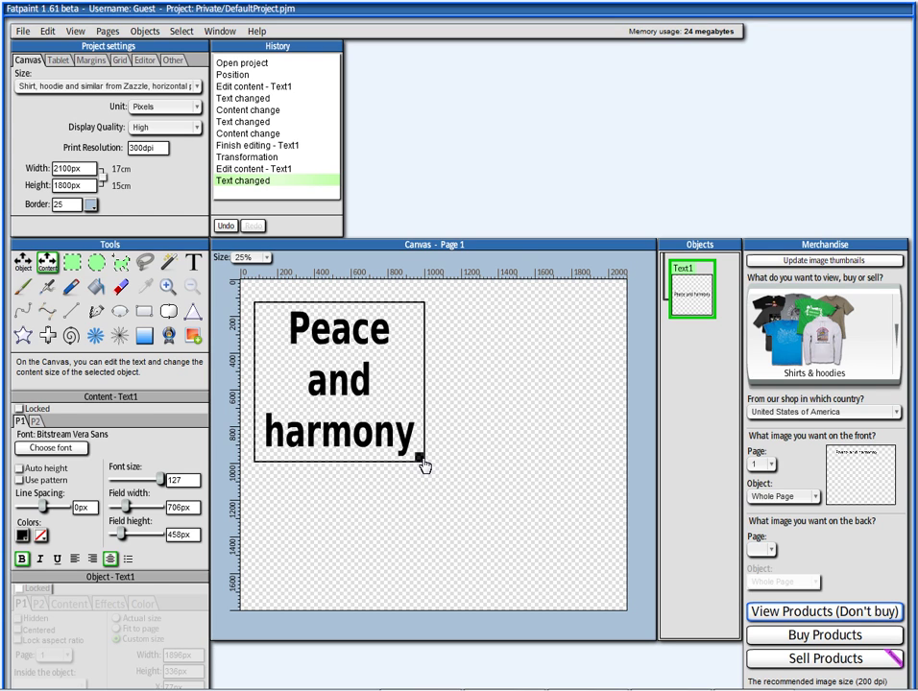
{"action": "left_click", "coordinate": [23, 262]}
{"action": "left_click_drag", "start_coordinate": [340, 410], "coordinate": [336, 399]}
{"action": "left_click", "coordinate": [131, 596]}
Step: Select the P of 'Peace' and colour it dark red
{"action": "scroll", "coordinate": [536, 443], "scroll_direction": "down", "scroll_amount": 3}
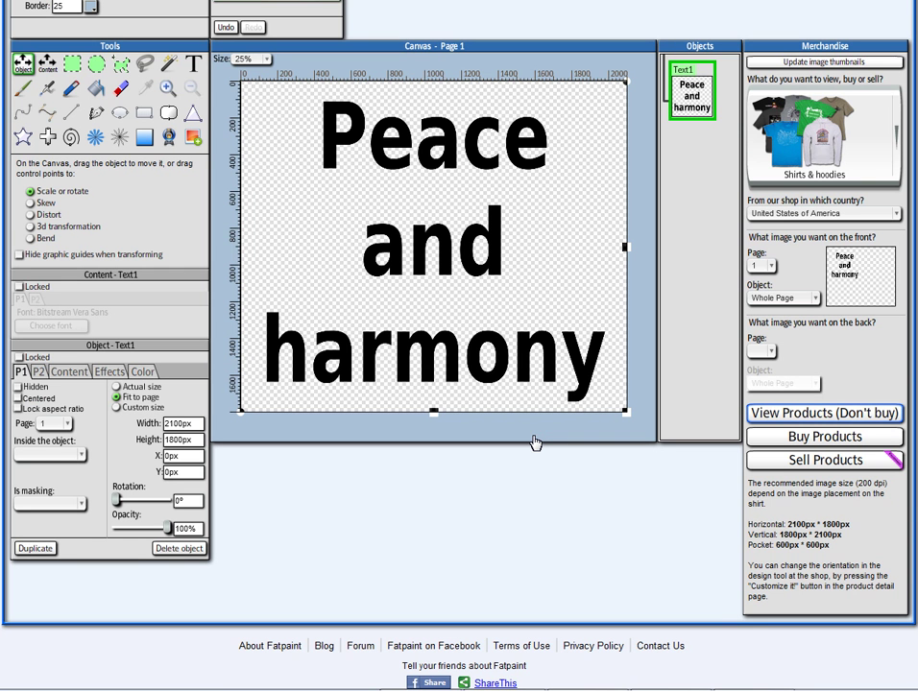
{"action": "right_click", "coordinate": [404, 183]}
{"action": "left_click", "coordinate": [469, 172]}
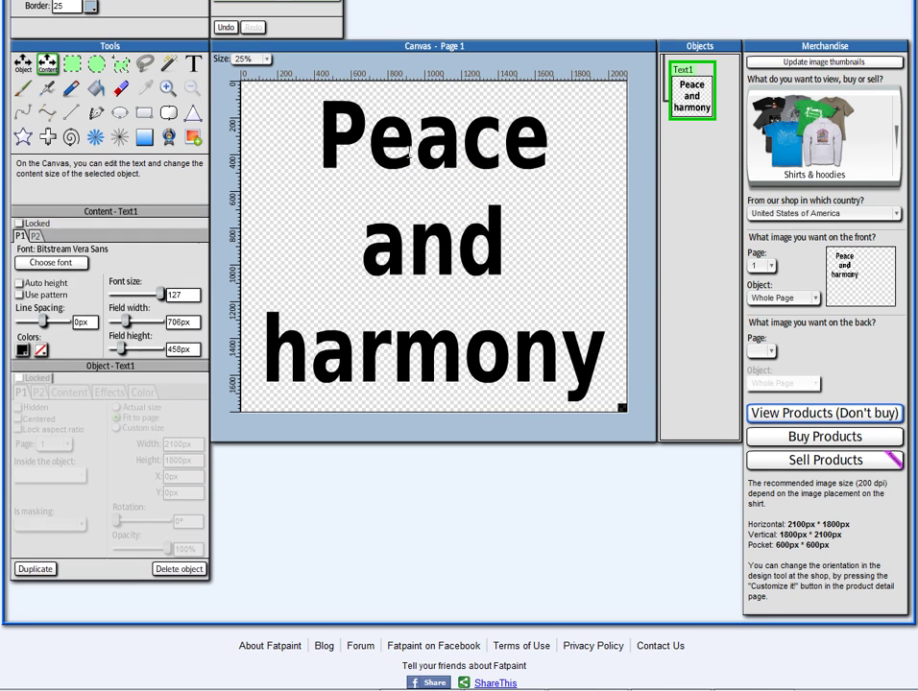
{"action": "left_click_drag", "start_coordinate": [326, 142], "coordinate": [346, 143]}
{"action": "right_click", "coordinate": [348, 142]}
{"action": "key", "text": "Right"}
{"action": "key", "text": "shift+Right"}
{"action": "key", "text": "Right"}
{"action": "key", "text": "shift+Right"}
{"action": "left_click_drag", "start_coordinate": [320, 154], "coordinate": [348, 152]}
{"action": "left_click", "coordinate": [25, 337]}
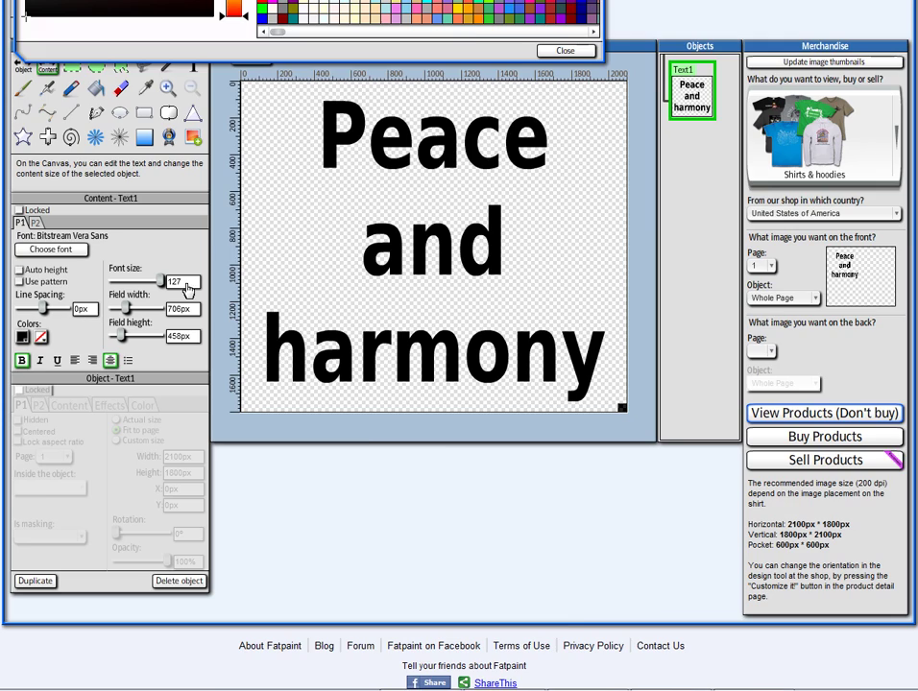
{"action": "scroll", "coordinate": [445, 211], "scroll_direction": "up", "scroll_amount": 2}
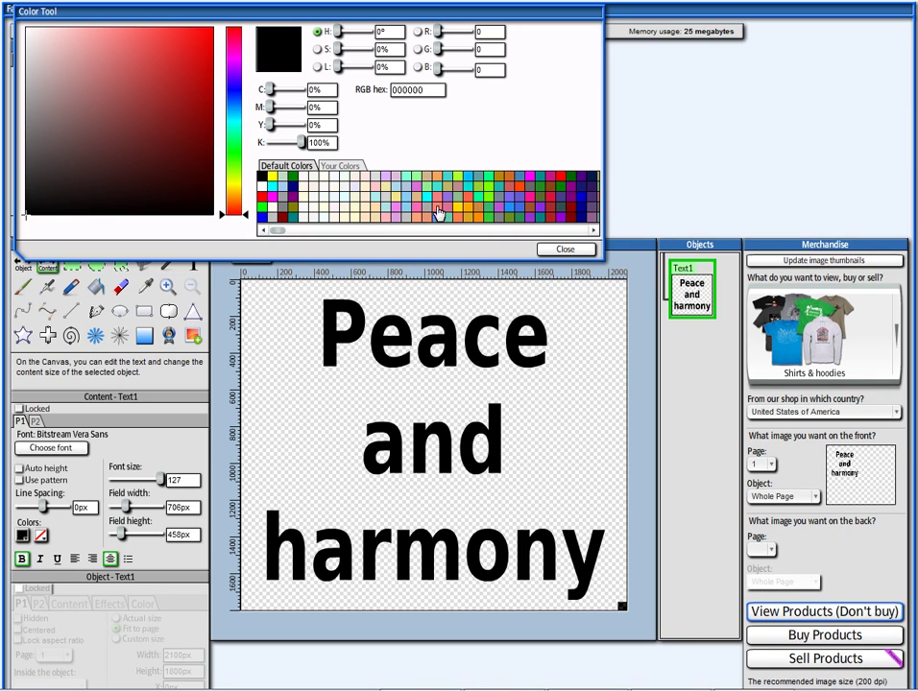
{"action": "left_click", "coordinate": [281, 215]}
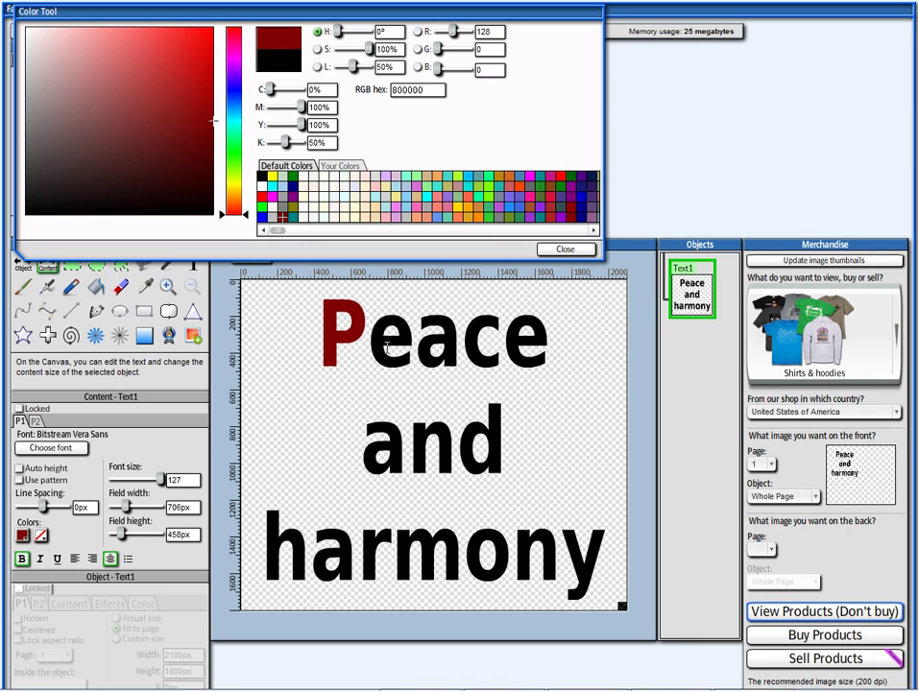
Step: Colour the remaining letters of 'Peace' blue, coral, purple and teal
{"action": "left_click_drag", "start_coordinate": [374, 347], "coordinate": [550, 347]}
{"action": "left_click", "coordinate": [581, 197]}
{"action": "left_click", "coordinate": [468, 210]}
{"action": "left_click", "coordinate": [529, 218]}
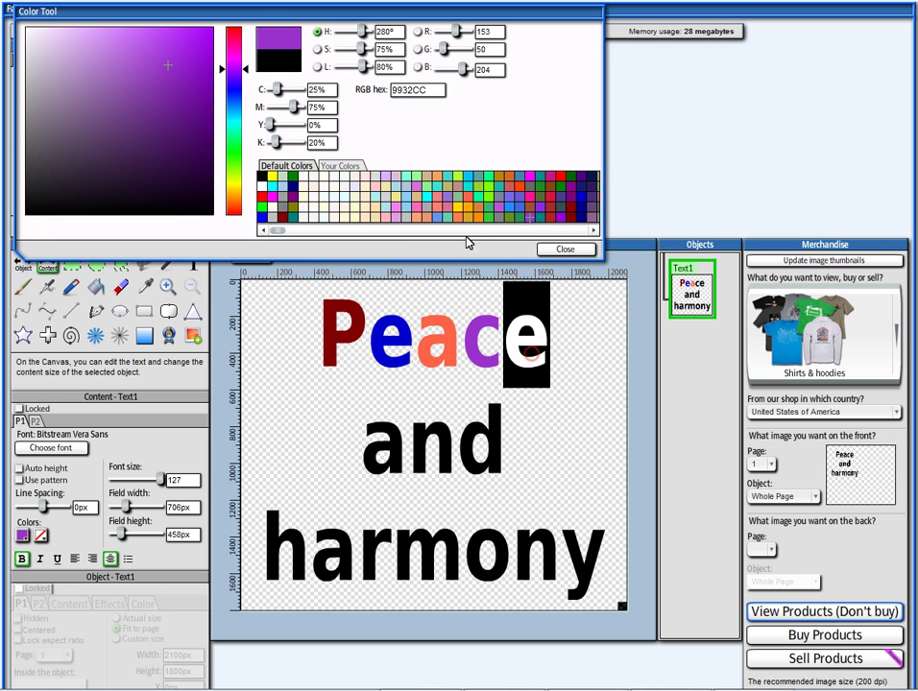
{"action": "left_click", "coordinate": [426, 203]}
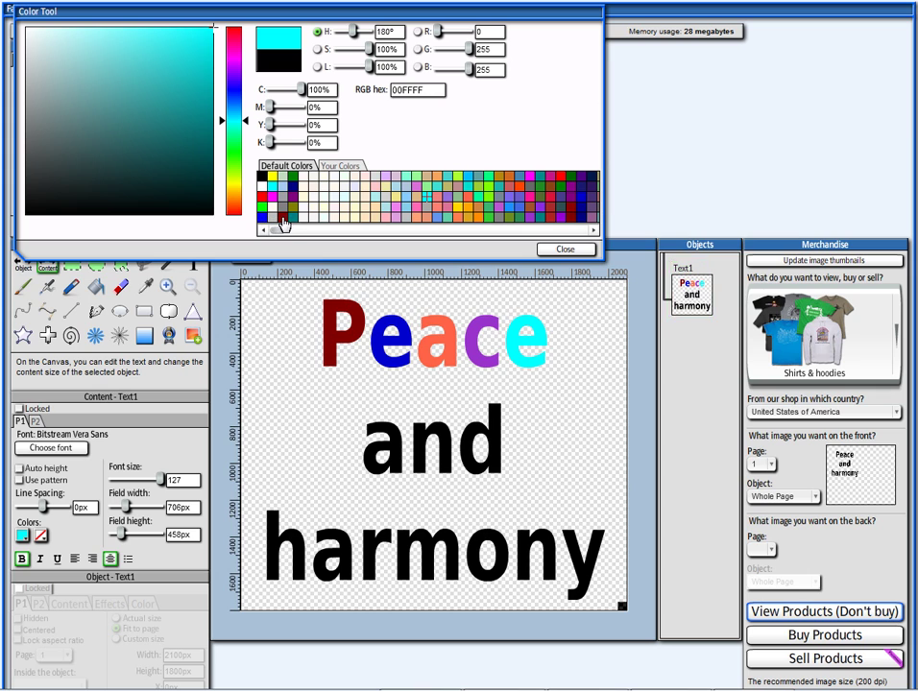
{"action": "left_click", "coordinate": [290, 219]}
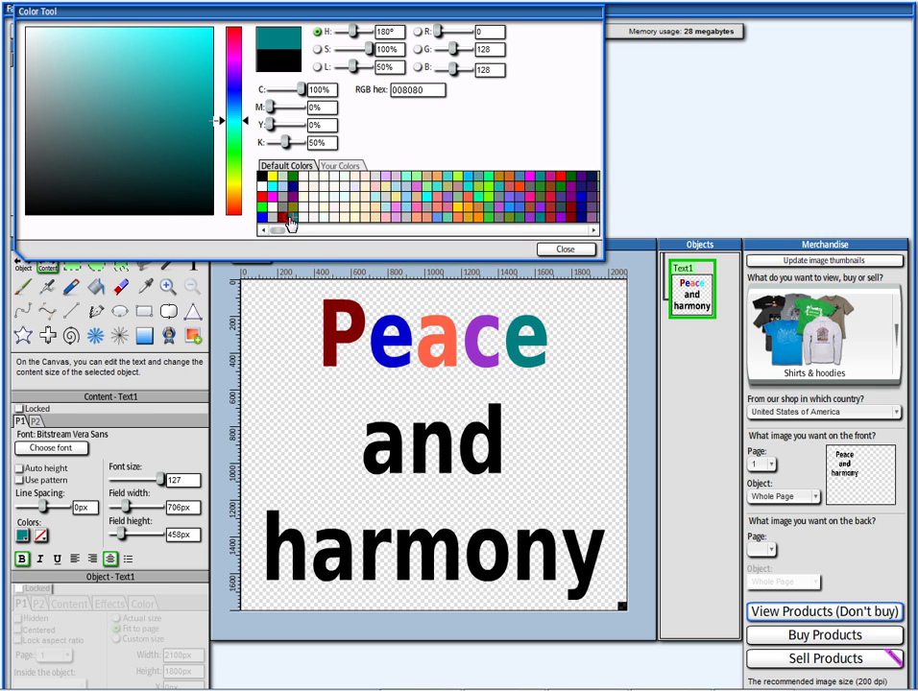
{"action": "left_click", "coordinate": [566, 248]}
{"action": "scroll", "coordinate": [381, 470], "scroll_direction": "down", "scroll_amount": 3}
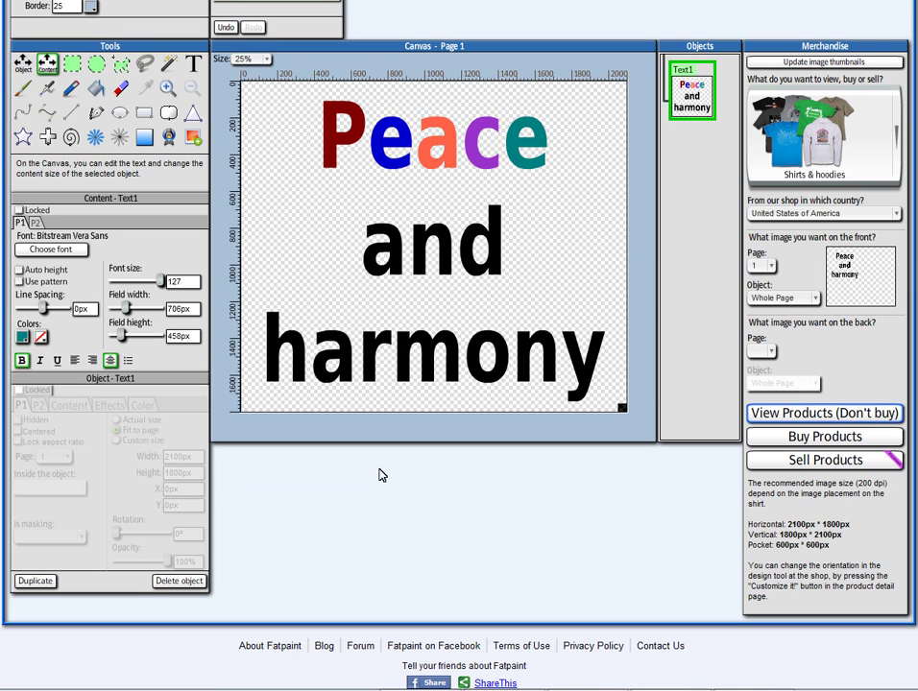
Step: Colour the letters of 'and' sky blue, dark red and blue
{"action": "left_click", "coordinate": [365, 250]}
{"action": "left_click", "coordinate": [366, 250]}
{"action": "left_click_drag", "start_coordinate": [365, 250], "coordinate": [305, 252]}
{"action": "left_click", "coordinate": [24, 338]}
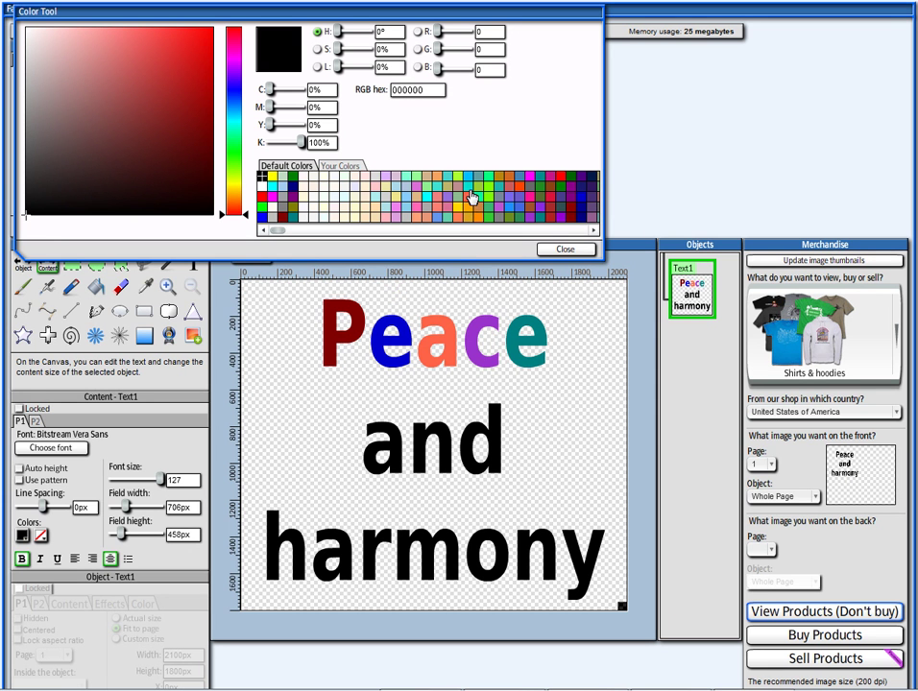
{"action": "left_click", "coordinate": [470, 182]}
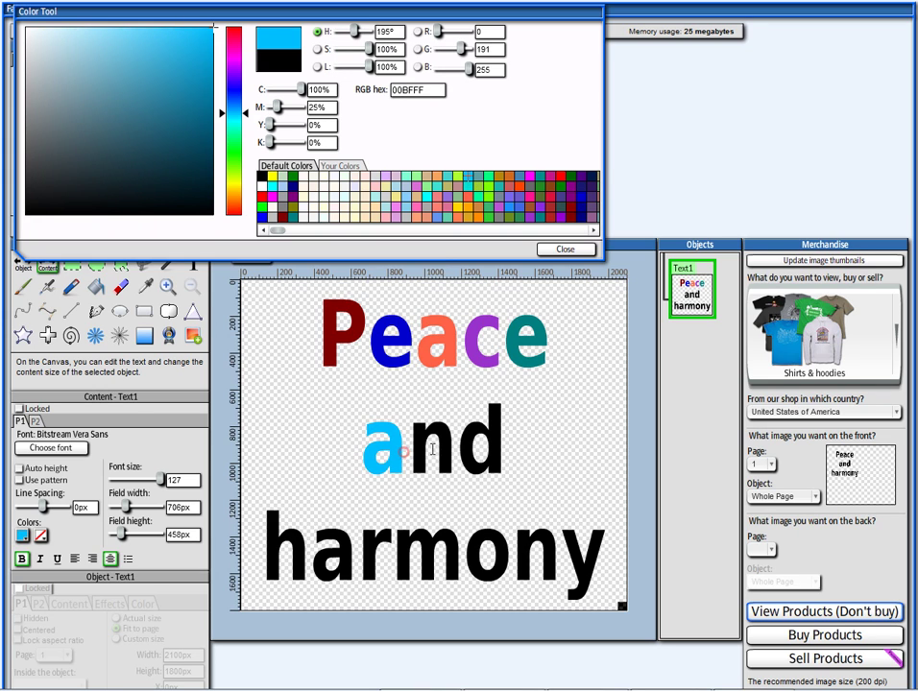
{"action": "left_click_drag", "start_coordinate": [432, 448], "coordinate": [410, 449]}
{"action": "left_click", "coordinate": [285, 218]}
{"action": "left_click_drag", "start_coordinate": [465, 454], "coordinate": [509, 452]}
{"action": "left_click", "coordinate": [584, 197]}
Step: Colour 'harmony' letter by letter: teal, blue, tomato, deep pink, green, red and navy
{"action": "left_click_drag", "start_coordinate": [272, 555], "coordinate": [297, 557]}
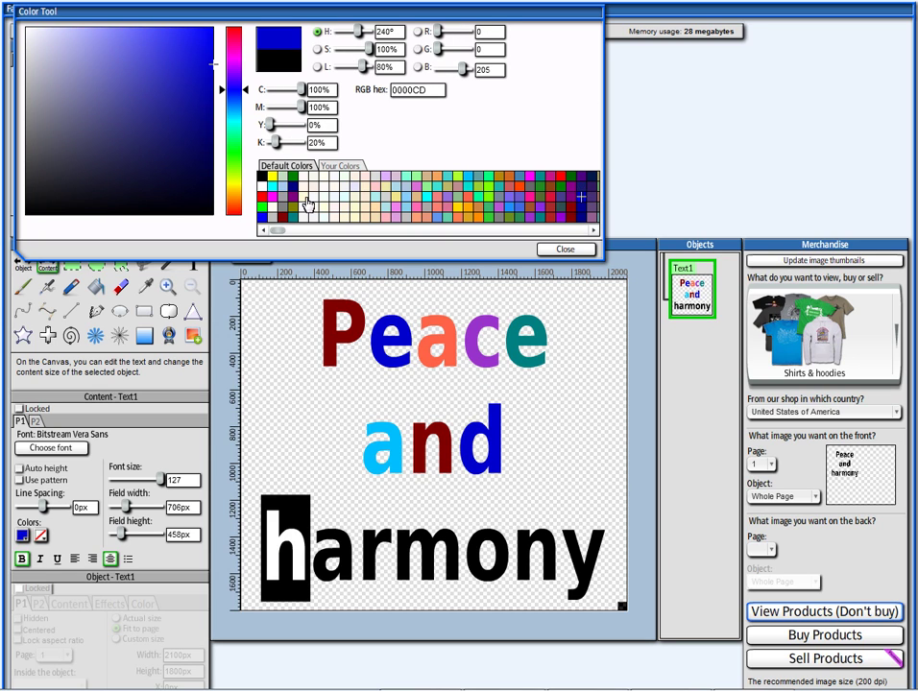
{"action": "left_click", "coordinate": [289, 217]}
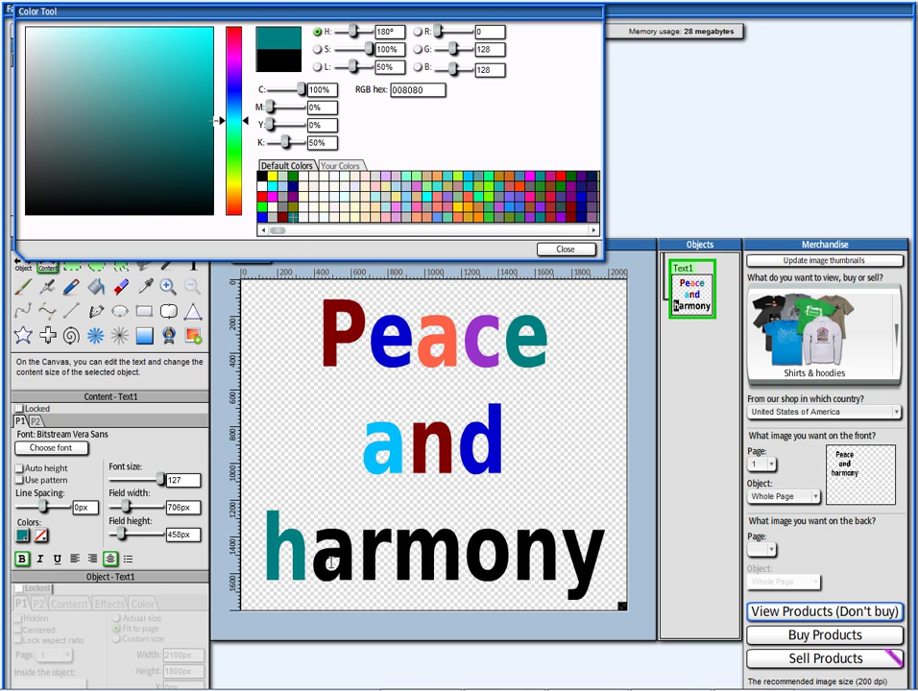
{"action": "left_click_drag", "start_coordinate": [311, 563], "coordinate": [357, 562]}
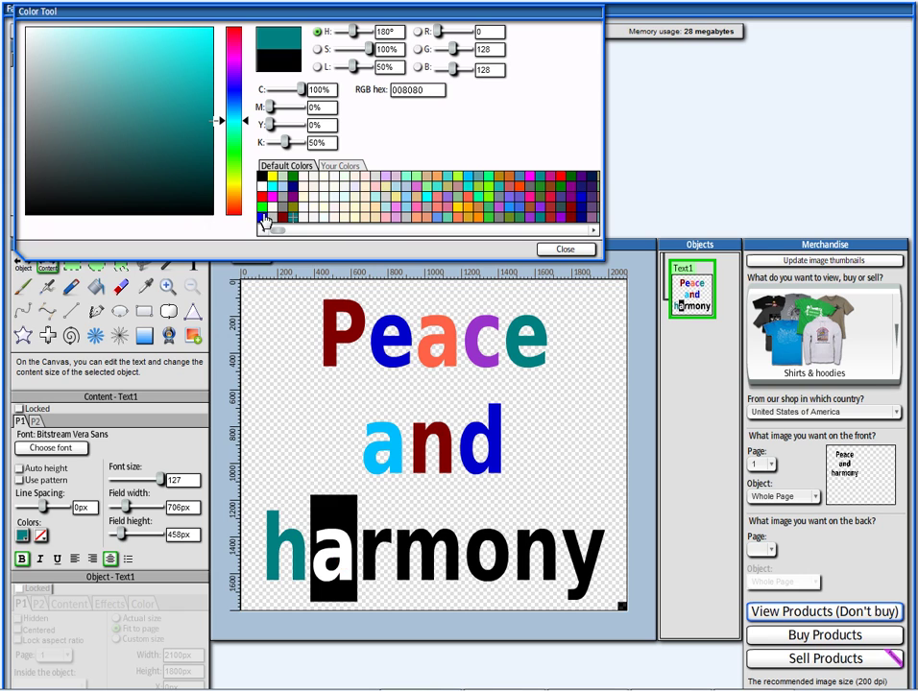
{"action": "left_click", "coordinate": [263, 219]}
{"action": "left_click_drag", "start_coordinate": [367, 538], "coordinate": [382, 533]}
{"action": "left_click", "coordinate": [466, 199]}
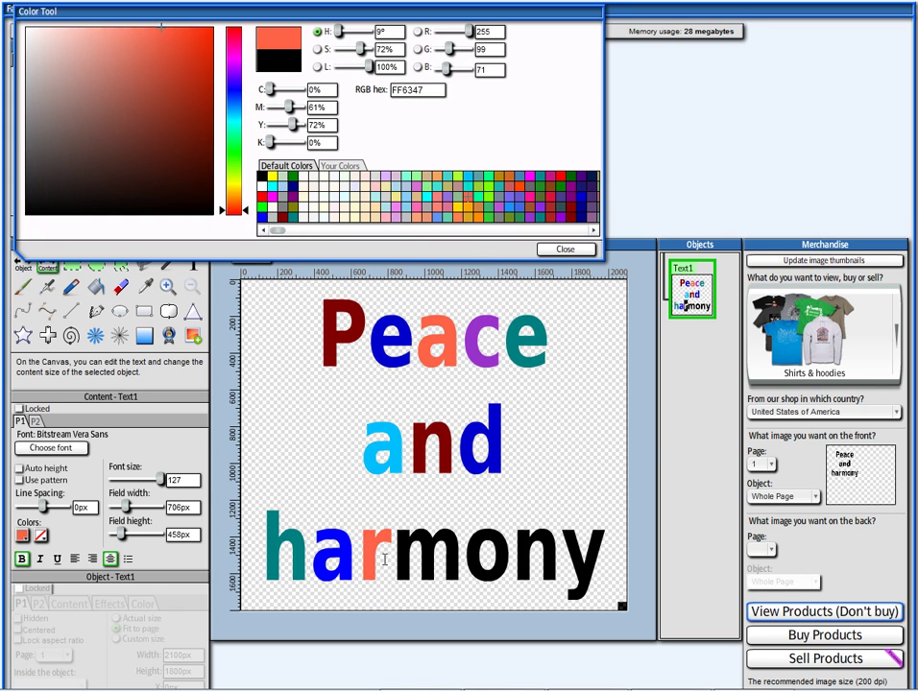
{"action": "left_click_drag", "start_coordinate": [428, 555], "coordinate": [460, 555]}
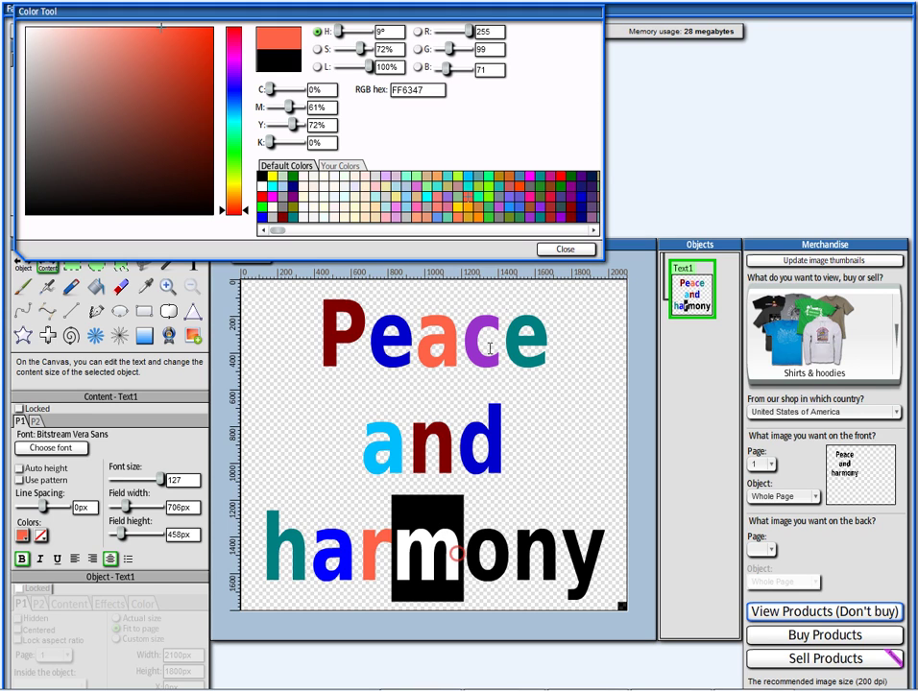
{"action": "left_click", "coordinate": [530, 197]}
{"action": "left_click_drag", "start_coordinate": [469, 548], "coordinate": [509, 551]}
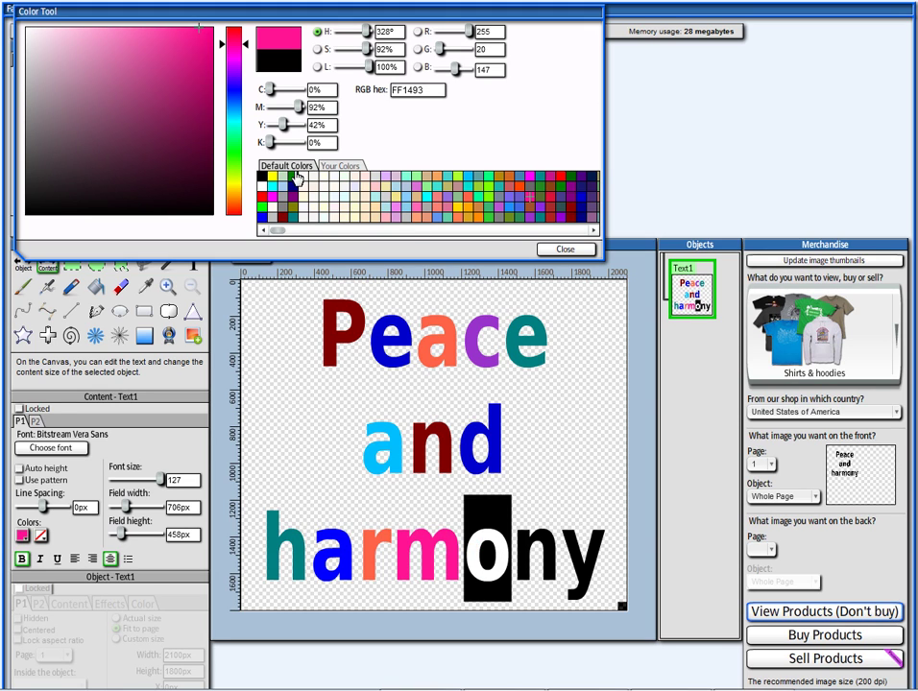
{"action": "left_click", "coordinate": [293, 176]}
{"action": "left_click_drag", "start_coordinate": [512, 546], "coordinate": [605, 548]}
{"action": "left_click", "coordinate": [263, 198]}
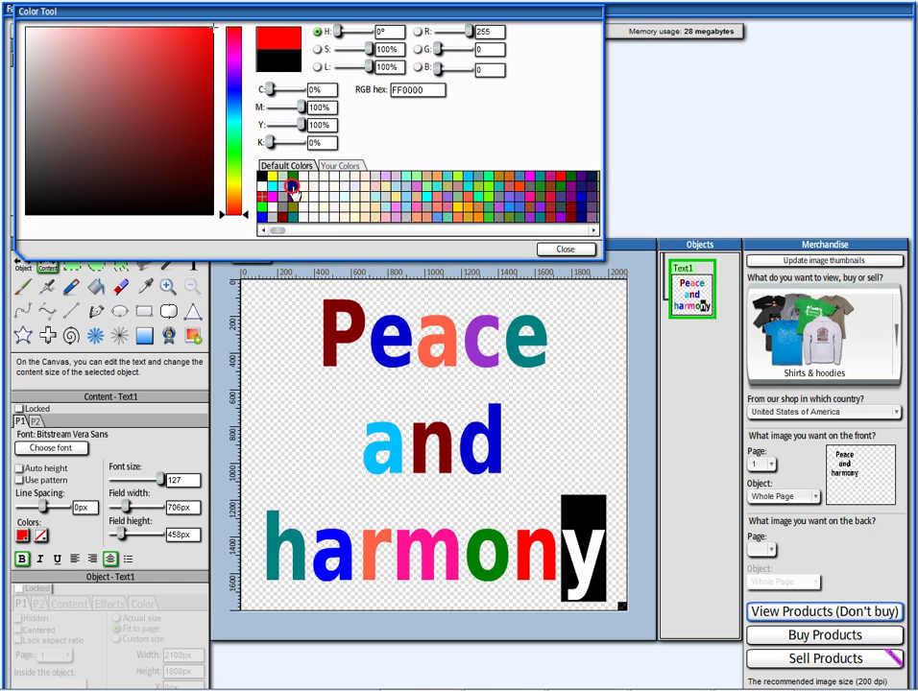
{"action": "left_click", "coordinate": [292, 187]}
{"action": "left_click", "coordinate": [567, 249]}
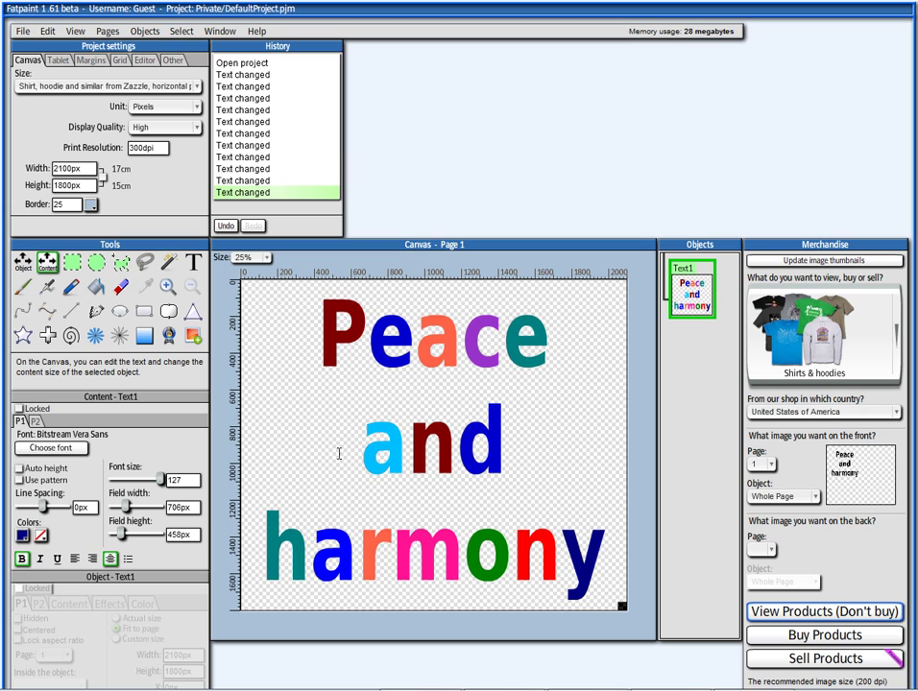
Step: Keep 'Peace' at font size 127 and shrink 'and' so it fits the first line
{"action": "left_click_drag", "start_coordinate": [325, 357], "coordinate": [536, 353]}
{"action": "left_click_drag", "start_coordinate": [164, 486], "coordinate": [144, 493]}
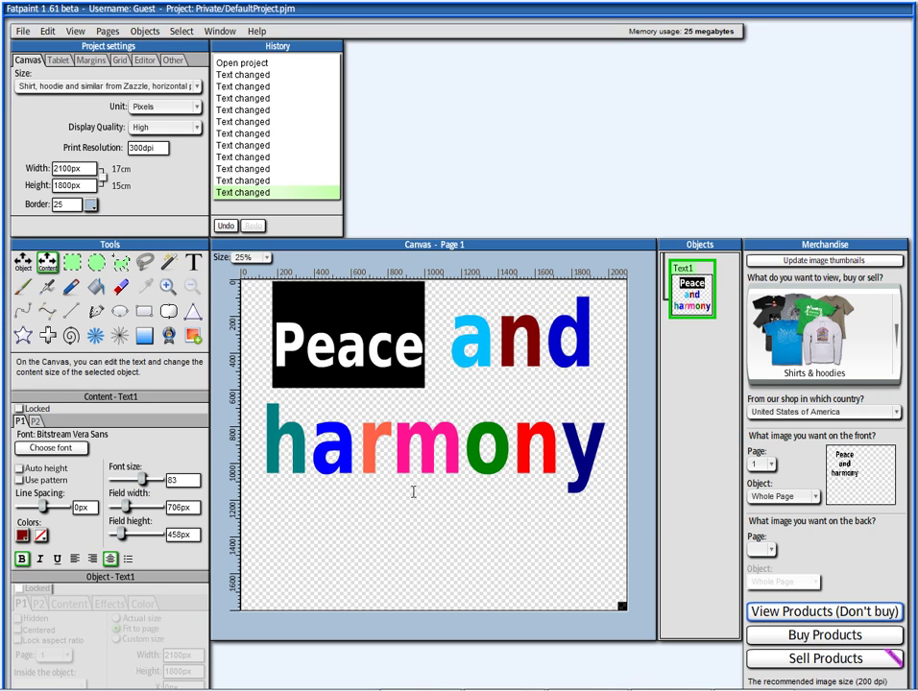
{"action": "left_click_drag", "start_coordinate": [139, 485], "coordinate": [161, 480]}
{"action": "left_click_drag", "start_coordinate": [359, 444], "coordinate": [486, 434]}
{"action": "left_click_drag", "start_coordinate": [161, 480], "coordinate": [140, 487]}
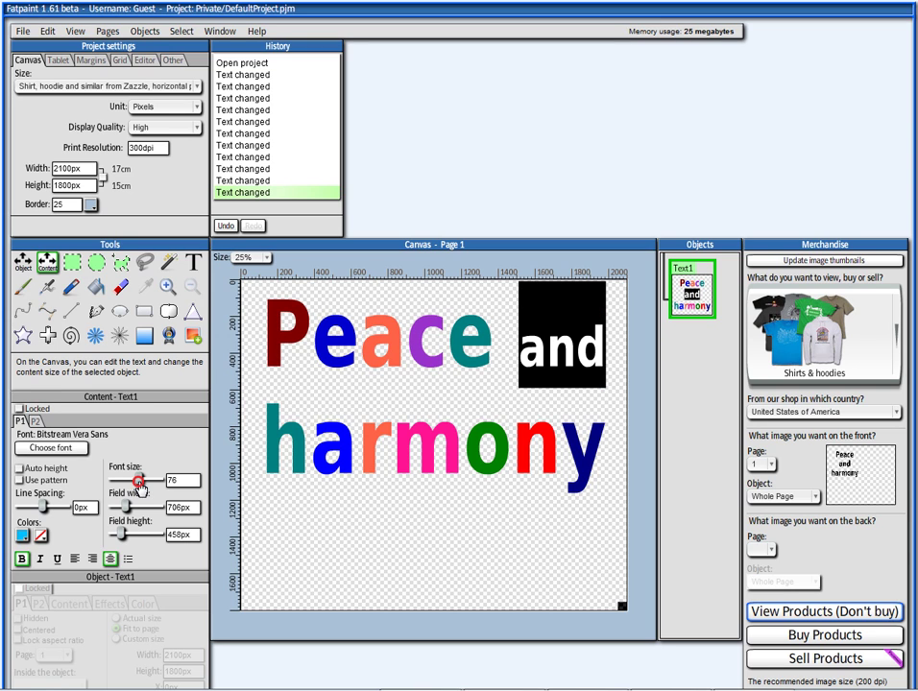
{"action": "left_click", "coordinate": [22, 261]}
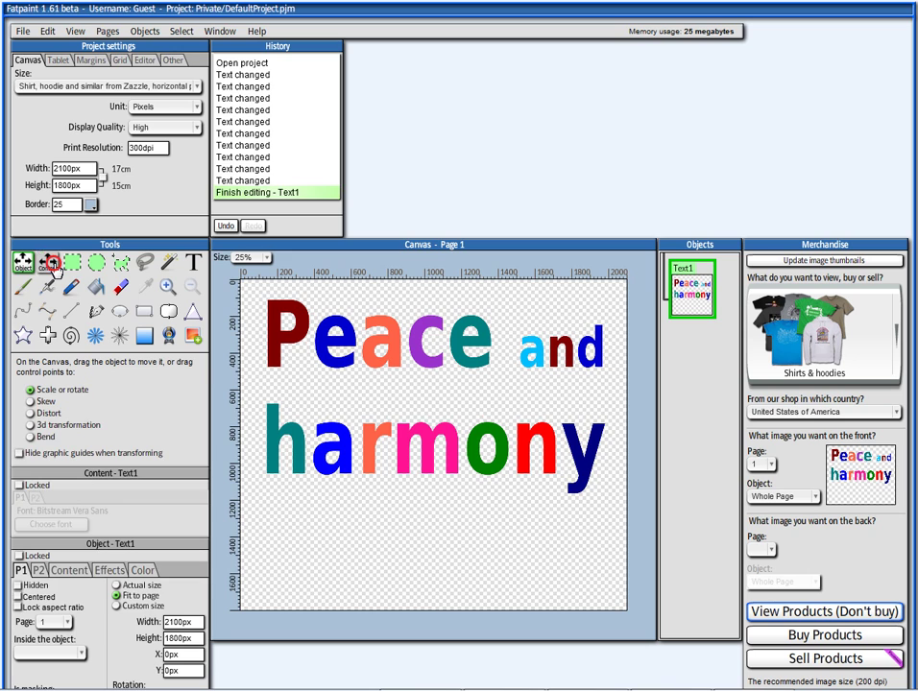
Step: Shrink the text box to 1999px × 1210px and move it to X 40px, Y 36px
{"action": "left_click", "coordinate": [47, 261]}
{"action": "left_click_drag", "start_coordinate": [622, 610], "coordinate": [605, 504]}
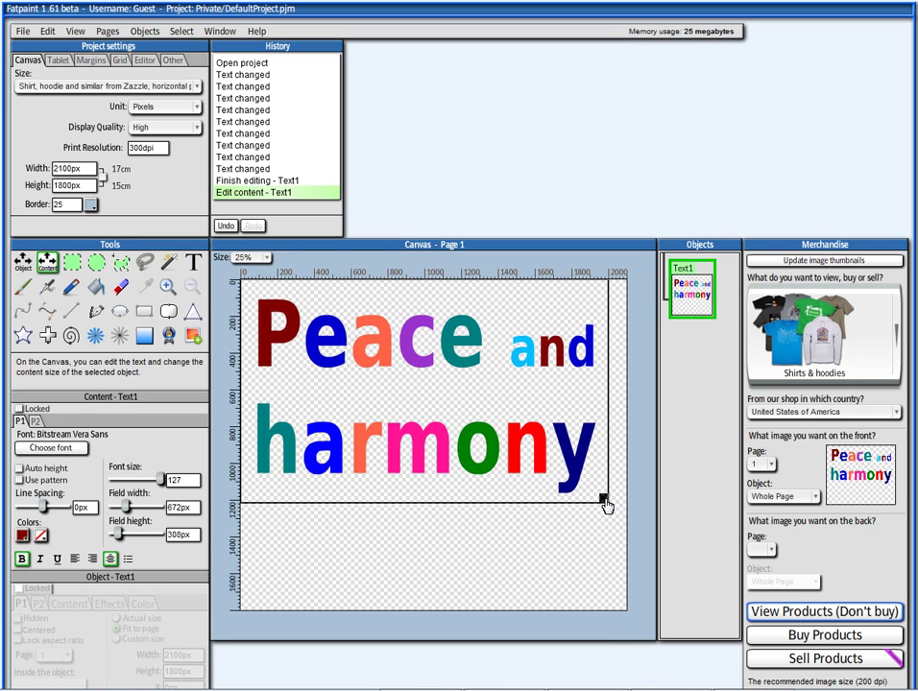
{"action": "left_click", "coordinate": [22, 261]}
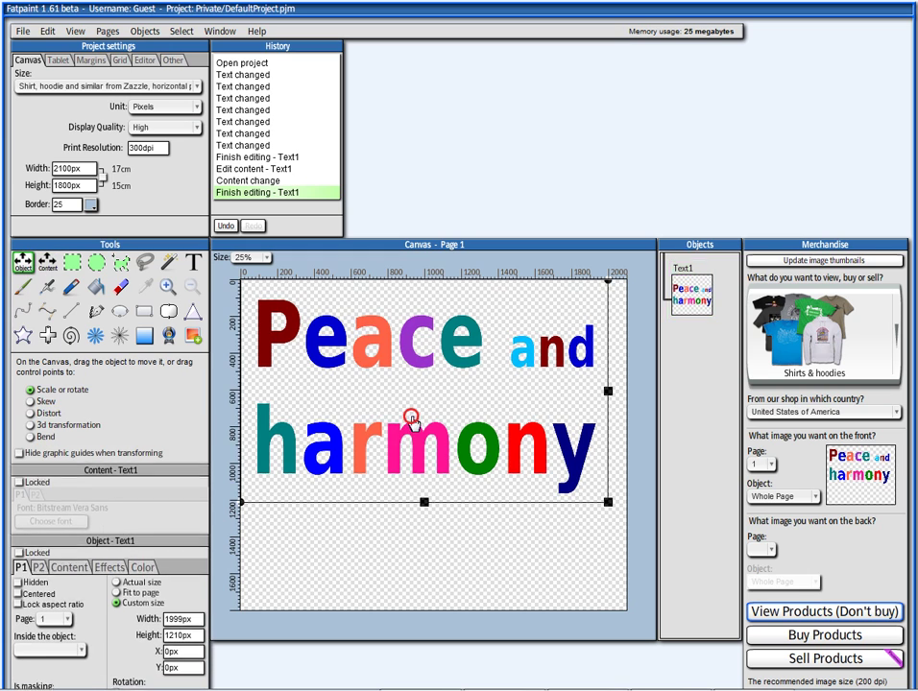
{"action": "left_click_drag", "start_coordinate": [411, 420], "coordinate": [419, 426]}
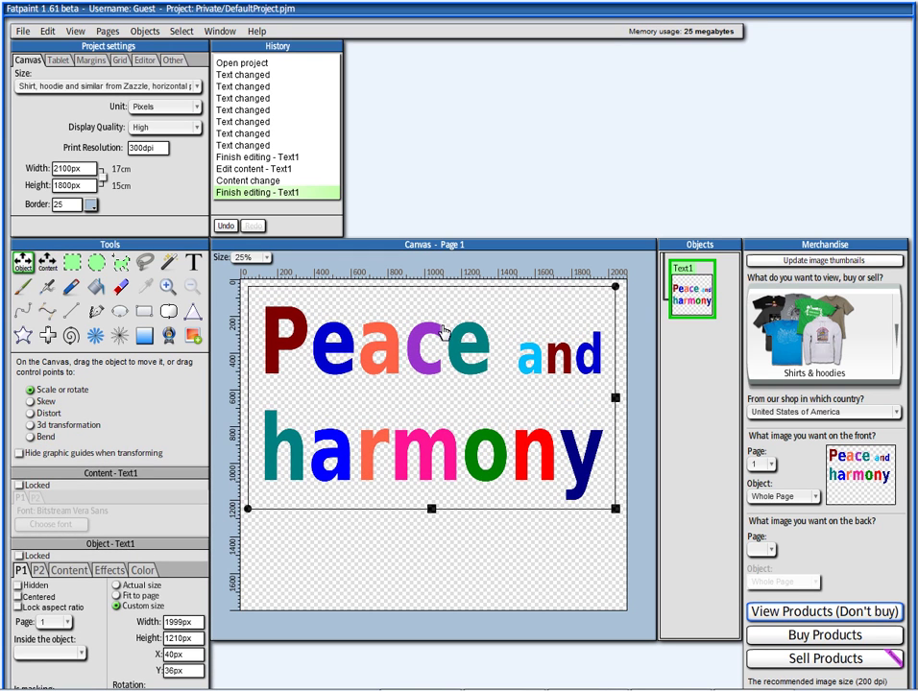
{"action": "left_click", "coordinate": [47, 261]}
{"action": "left_click", "coordinate": [491, 439]}
{"action": "key", "text": "ctrl+a"}
{"action": "left_click", "coordinate": [21, 265]}
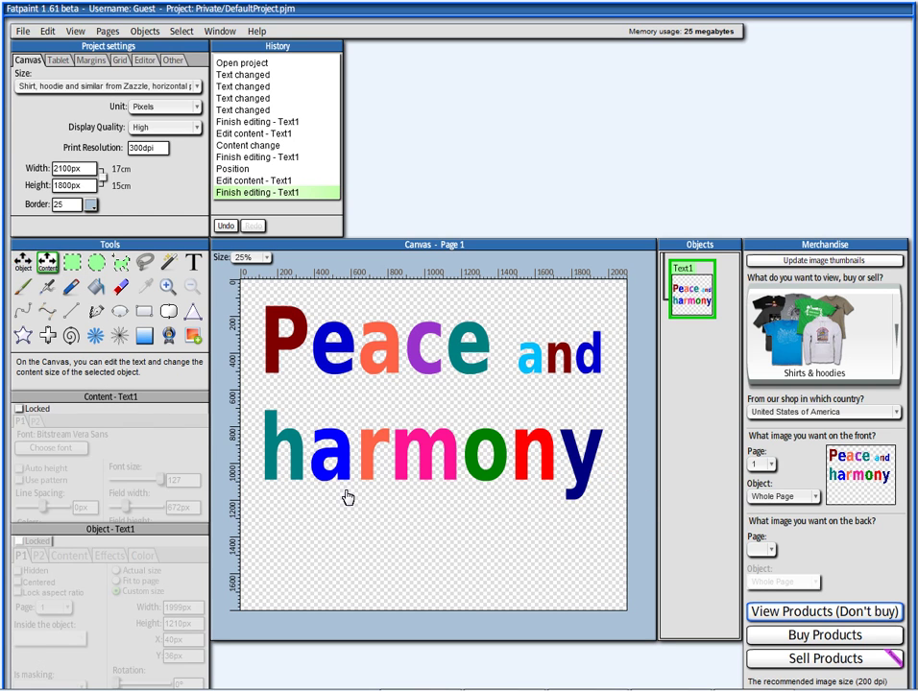
{"action": "right_click", "coordinate": [393, 363]}
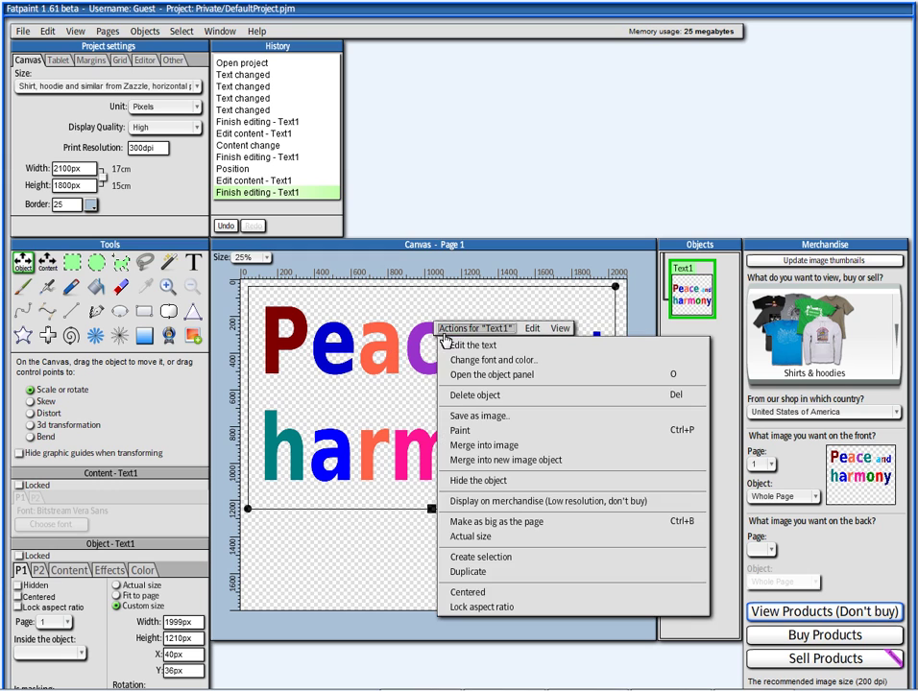
{"action": "left_click", "coordinate": [453, 345]}
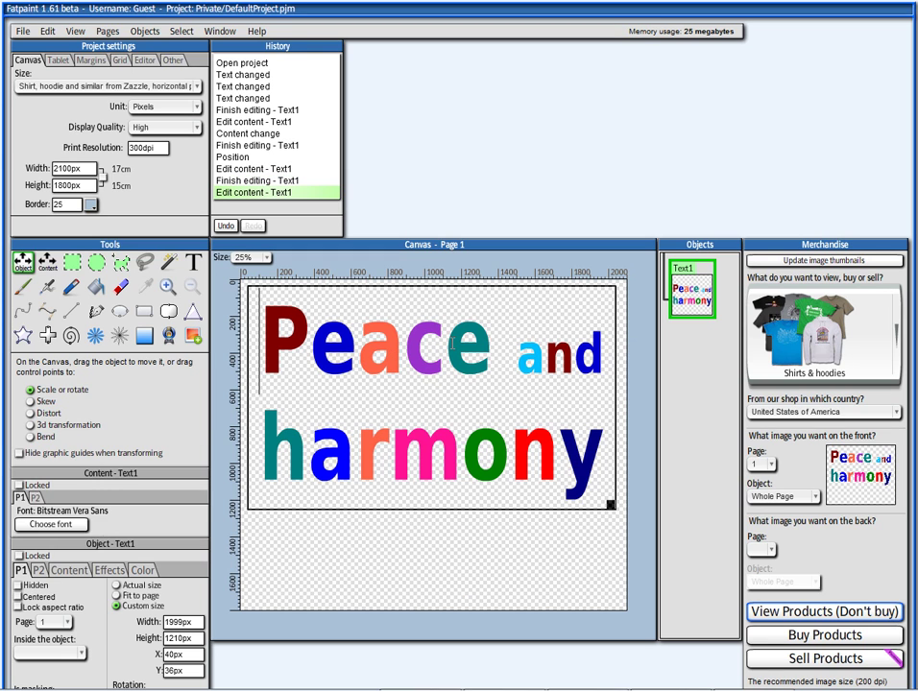
{"action": "left_click", "coordinate": [18, 262]}
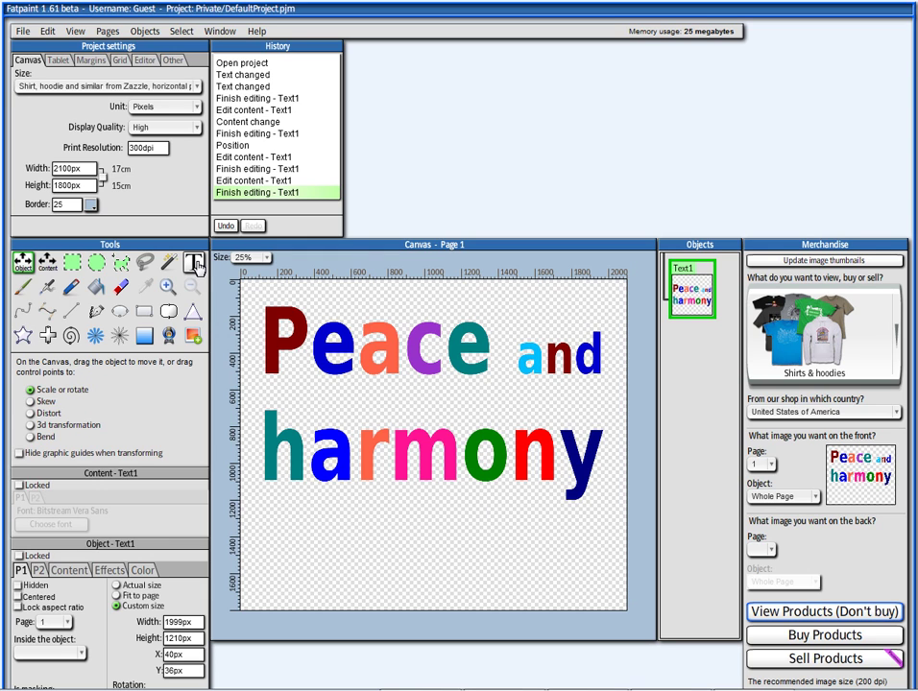
{"action": "left_click", "coordinate": [195, 263]}
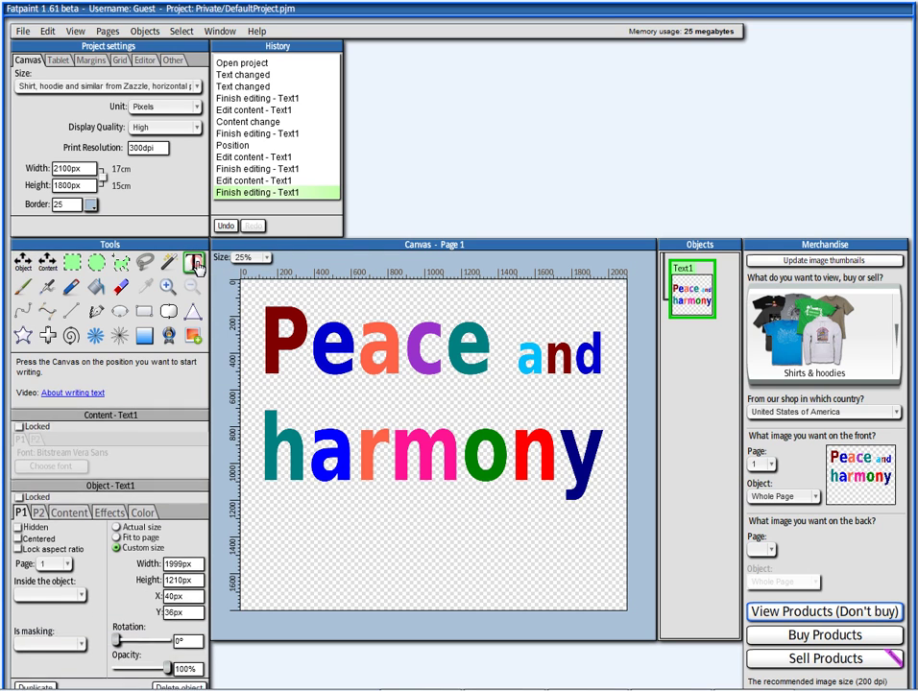
{"action": "left_click", "coordinate": [272, 564]}
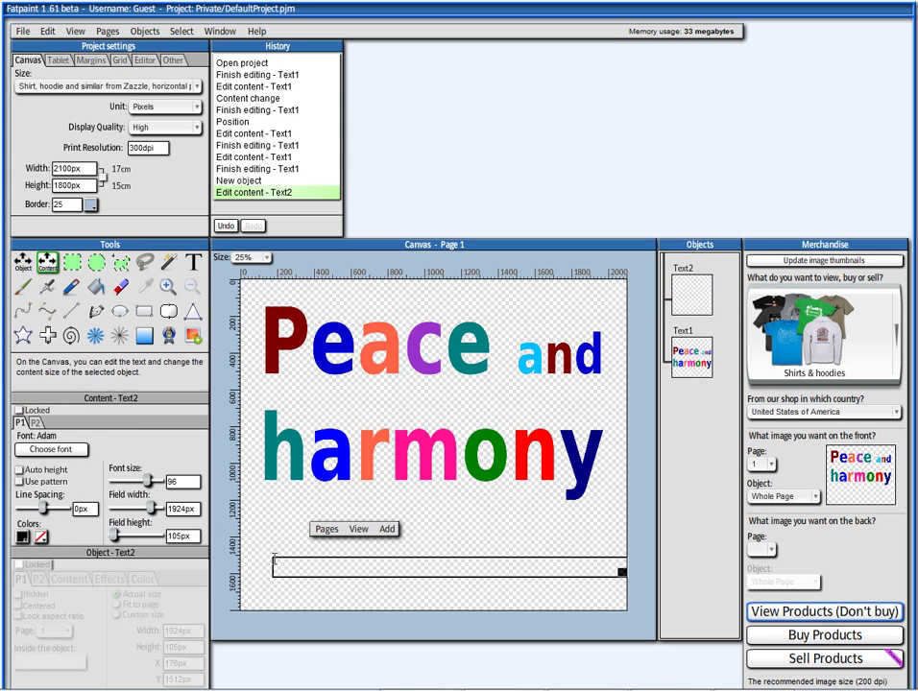
{"action": "type", "text": "zfzazfadsfsdf"}
{"action": "left_click", "coordinate": [695, 294]}
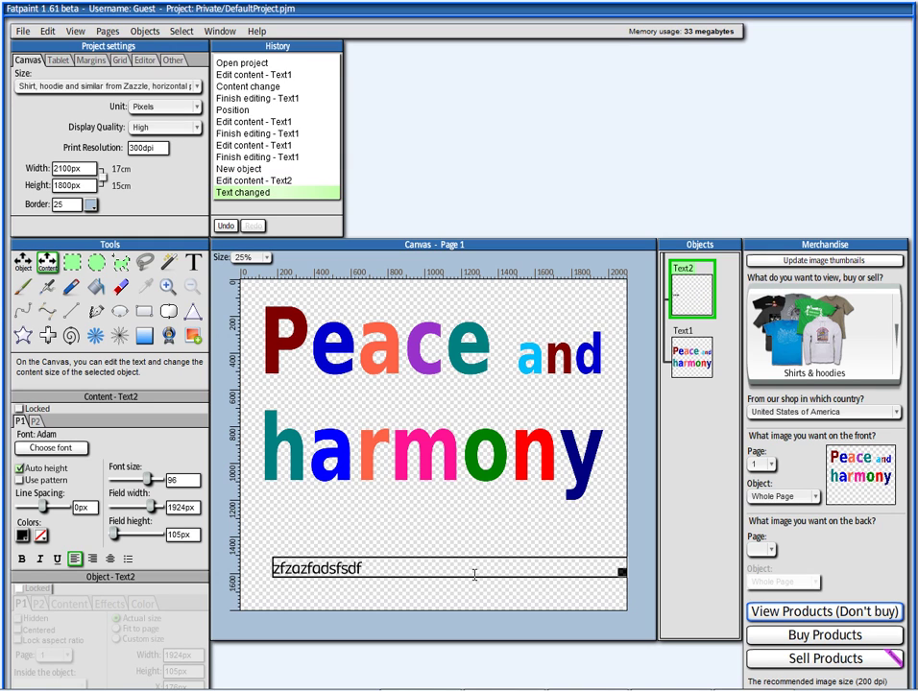
{"action": "left_click", "coordinate": [230, 160]}
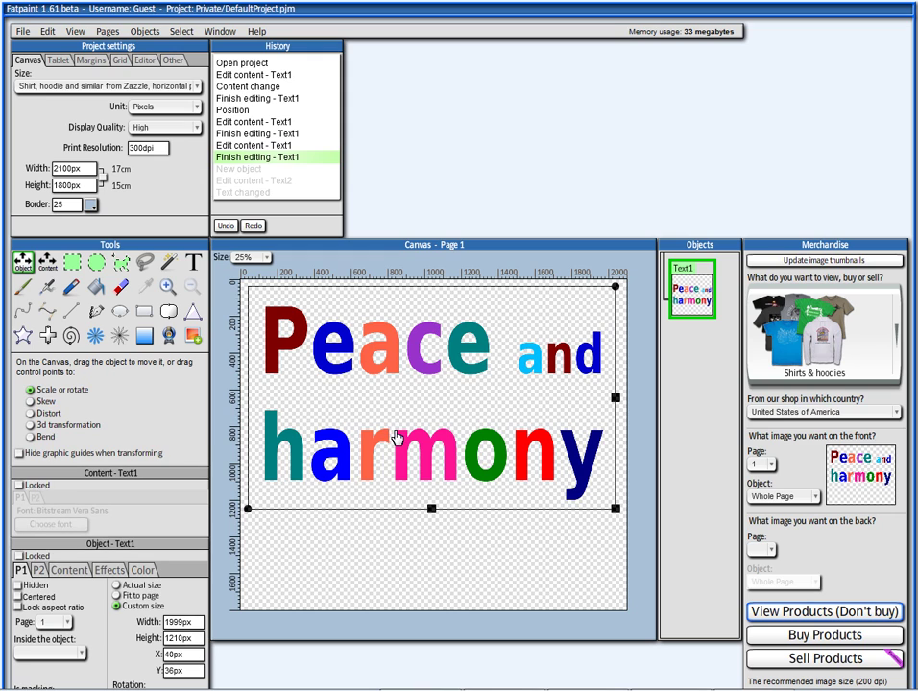
Step: Add a Shadow effect, ShadowFilter1, to the text with blur X and Y raised to 24
{"action": "scroll", "coordinate": [329, 366], "scroll_direction": "down", "scroll_amount": 2}
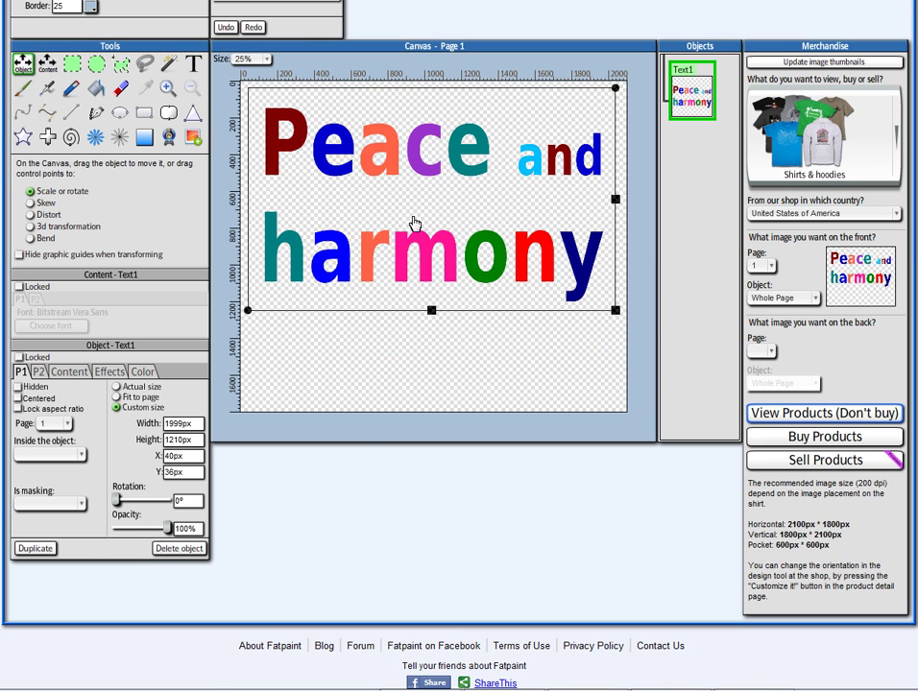
{"action": "left_click", "coordinate": [113, 372]}
{"action": "left_click", "coordinate": [67, 398]}
{"action": "mouse_move", "coordinate": [58, 428]}
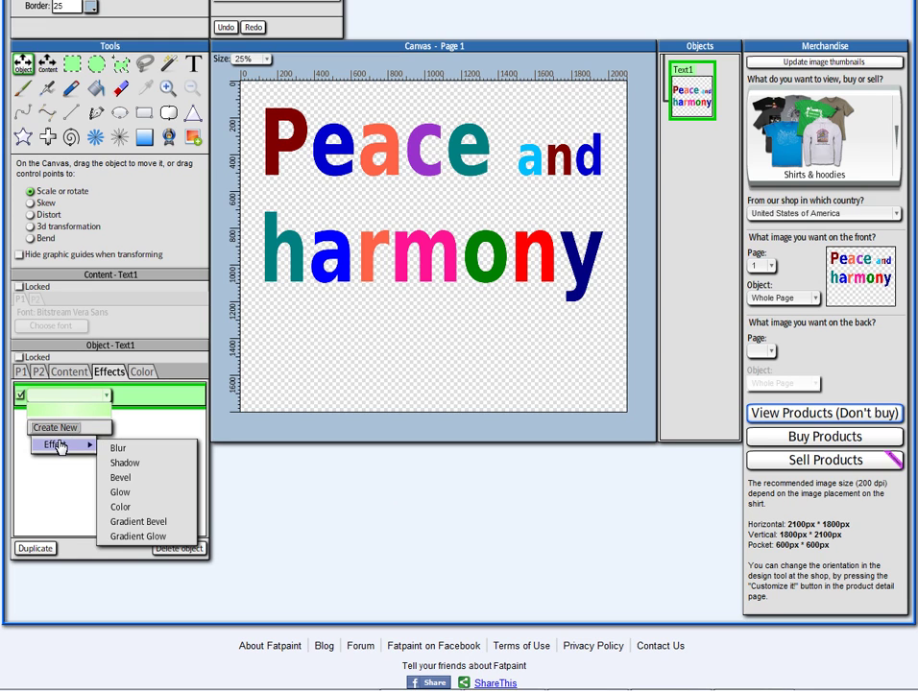
{"action": "left_click", "coordinate": [123, 462]}
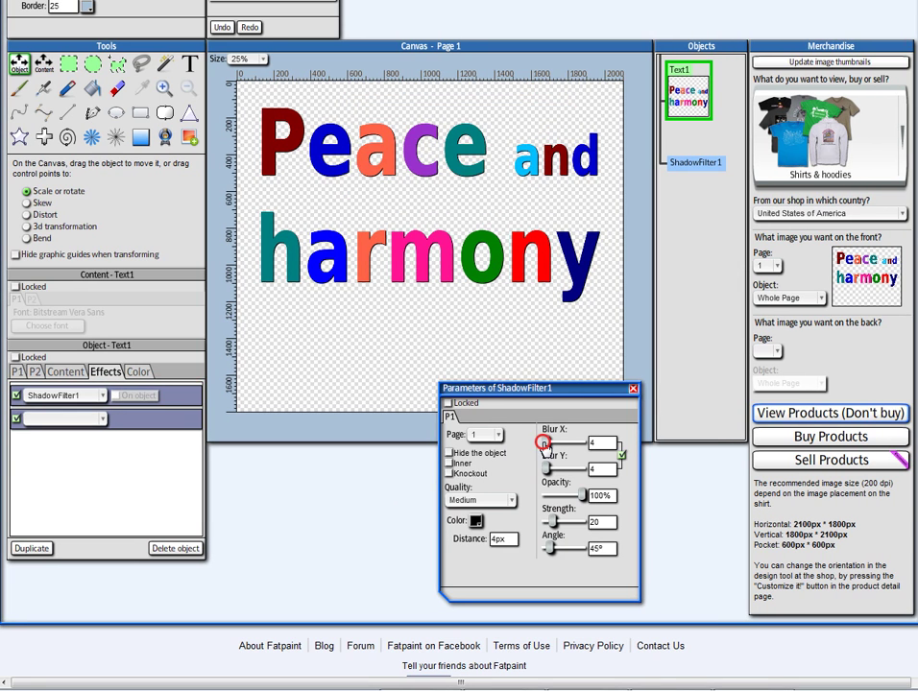
{"action": "left_click_drag", "start_coordinate": [544, 444], "coordinate": [550, 444]}
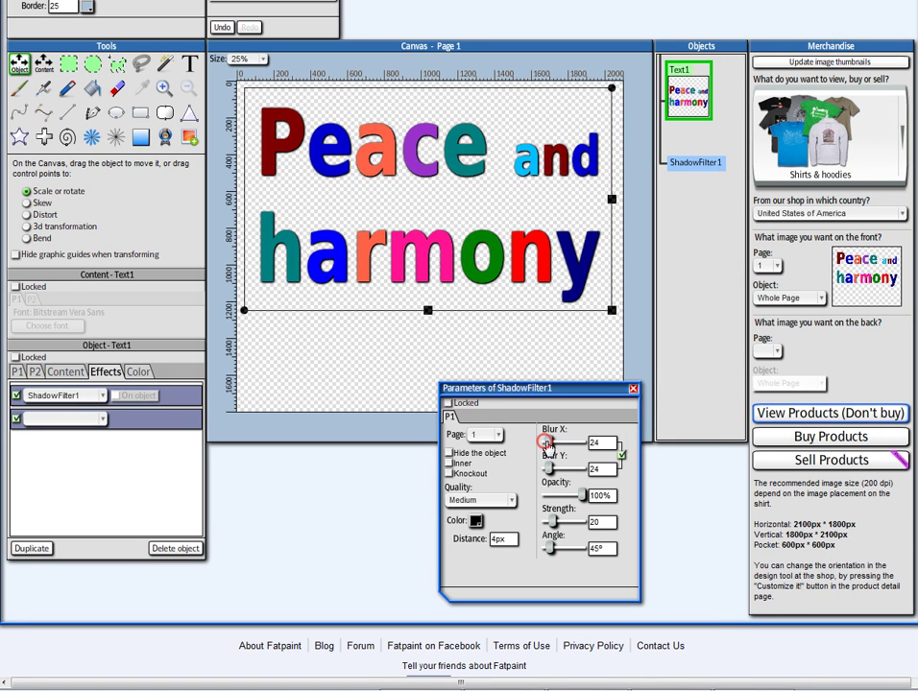
{"action": "left_click", "coordinate": [633, 390]}
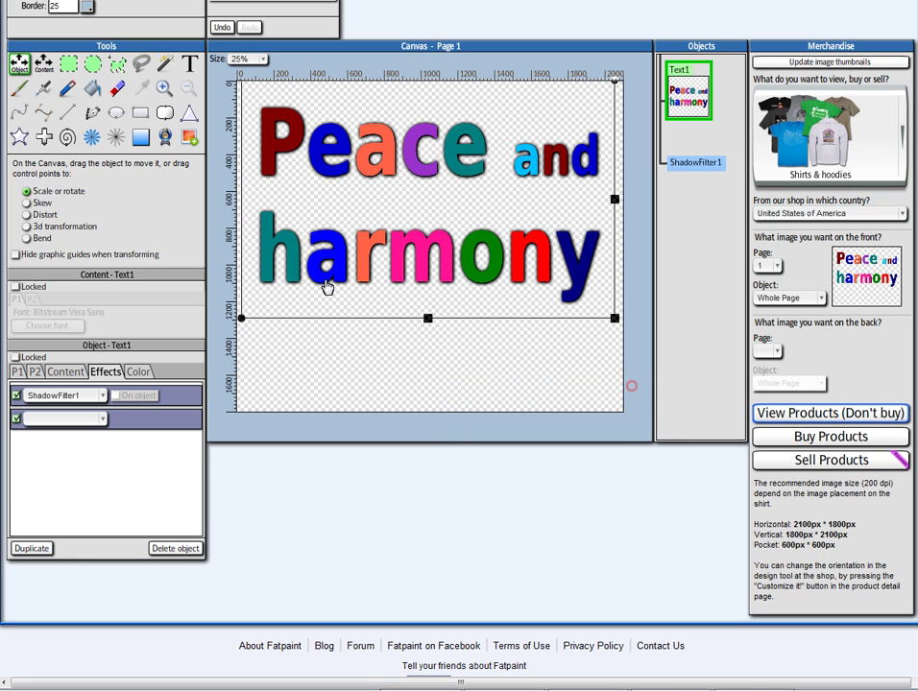
Step: Zoom the canvas through 50% and 80%, then out to 25% to show the whole page
{"action": "left_click", "coordinate": [240, 59]}
{"action": "left_click", "coordinate": [239, 192]}
{"action": "left_click", "coordinate": [243, 59]}
{"action": "left_click", "coordinate": [233, 225]}
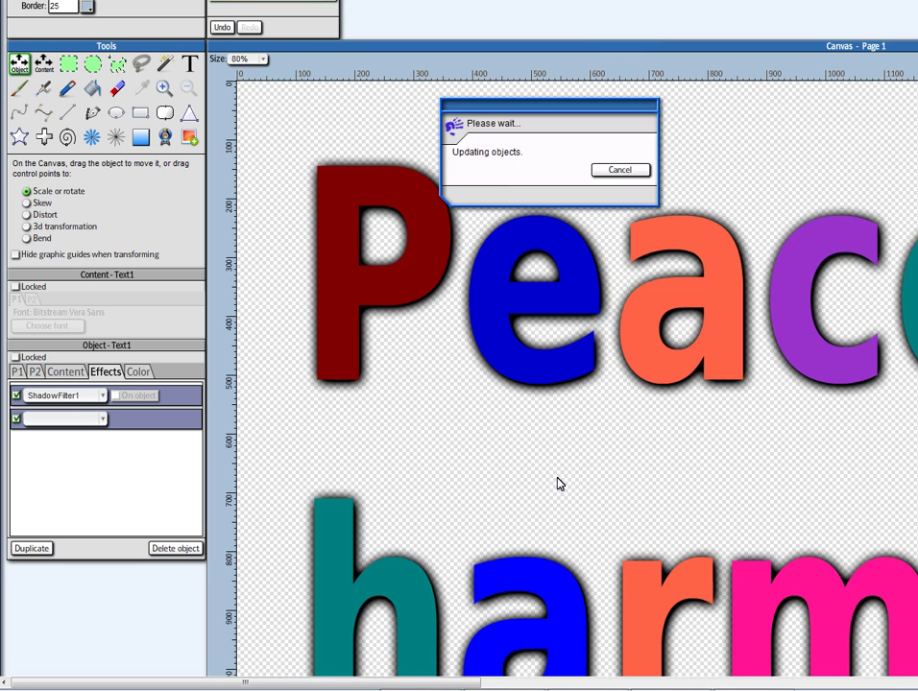
{"action": "scroll", "coordinate": [720, 374], "scroll_direction": "down", "scroll_amount": 2}
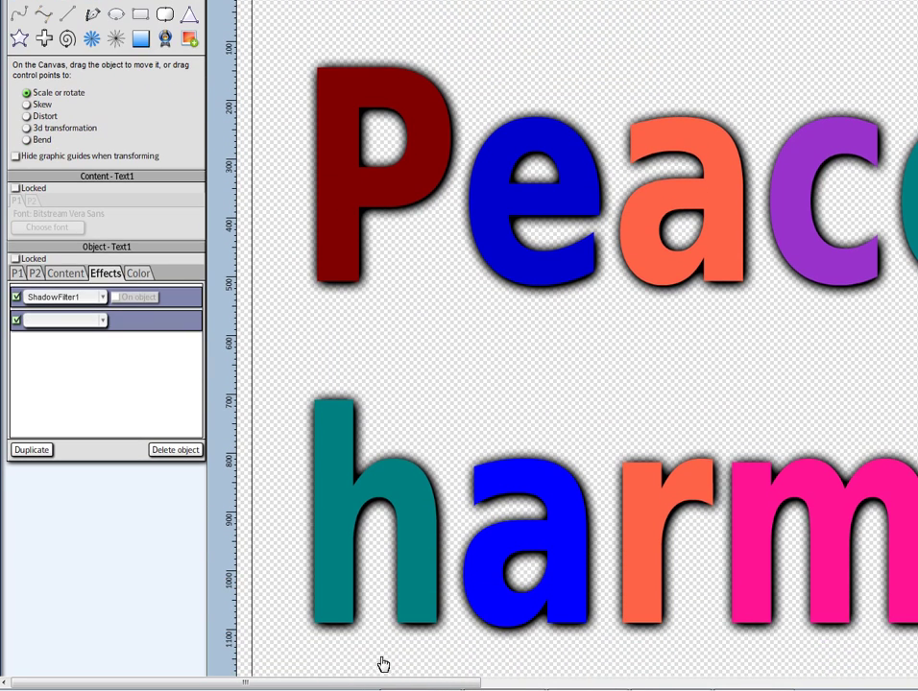
{"action": "left_click_drag", "start_coordinate": [338, 681], "coordinate": [289, 682]}
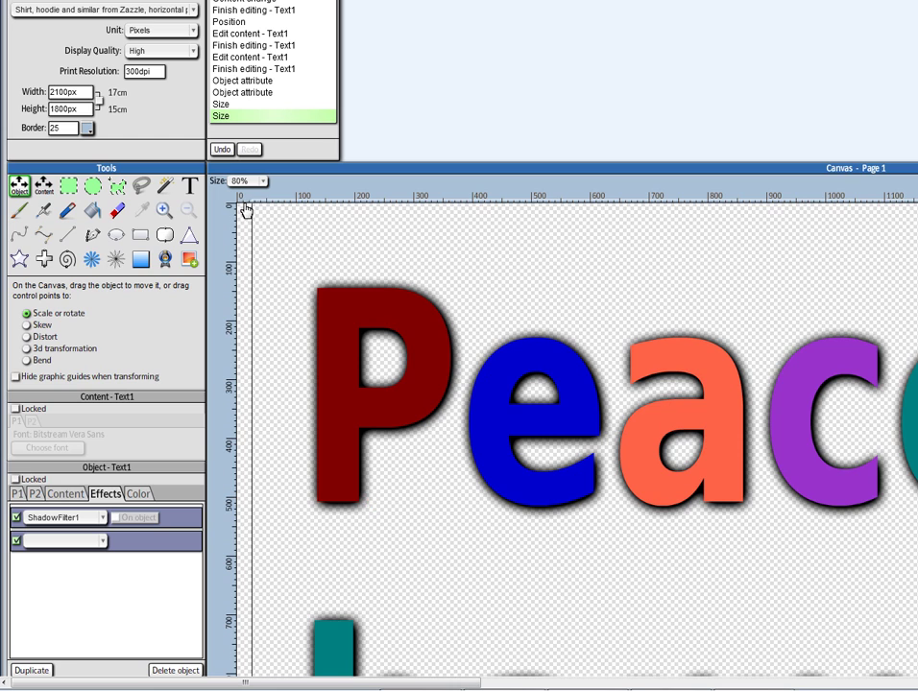
{"action": "left_click", "coordinate": [247, 182]}
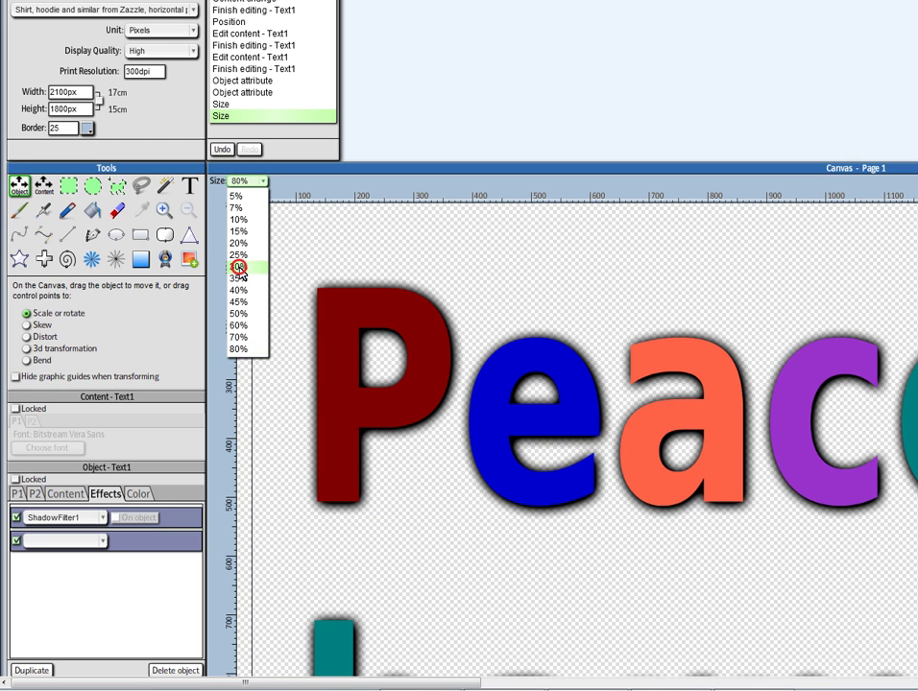
{"action": "left_click", "coordinate": [237, 267]}
{"action": "left_click", "coordinate": [245, 182]}
{"action": "left_click", "coordinate": [240, 259]}
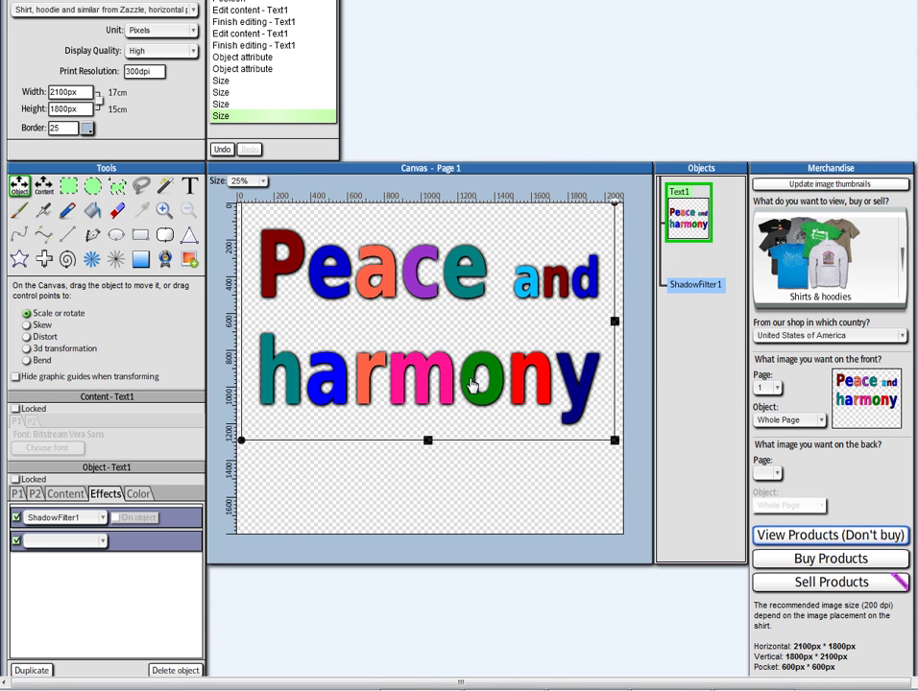
Step: Check Text1's size and position, then open ShadowFilter1's parameters below the canvas
{"action": "left_click", "coordinate": [698, 286]}
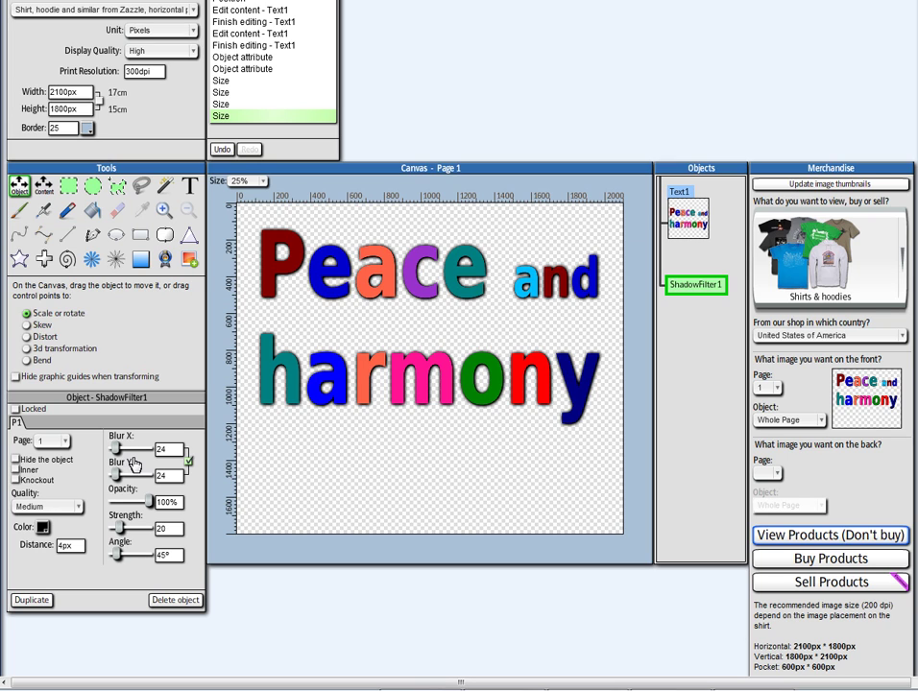
{"action": "left_click", "coordinate": [694, 224]}
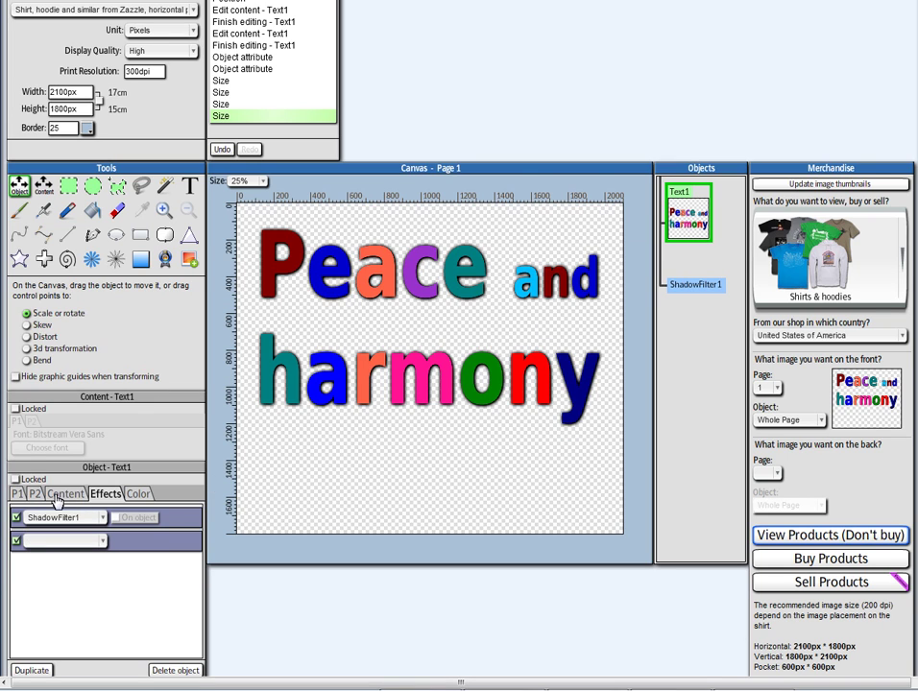
{"action": "left_click", "coordinate": [16, 493]}
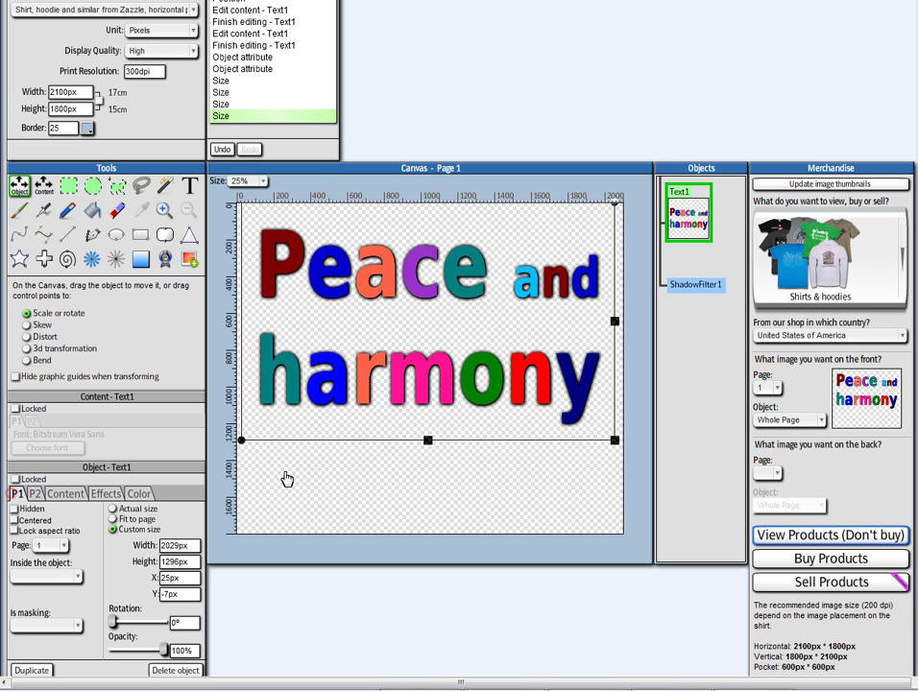
{"action": "left_click", "coordinate": [702, 288]}
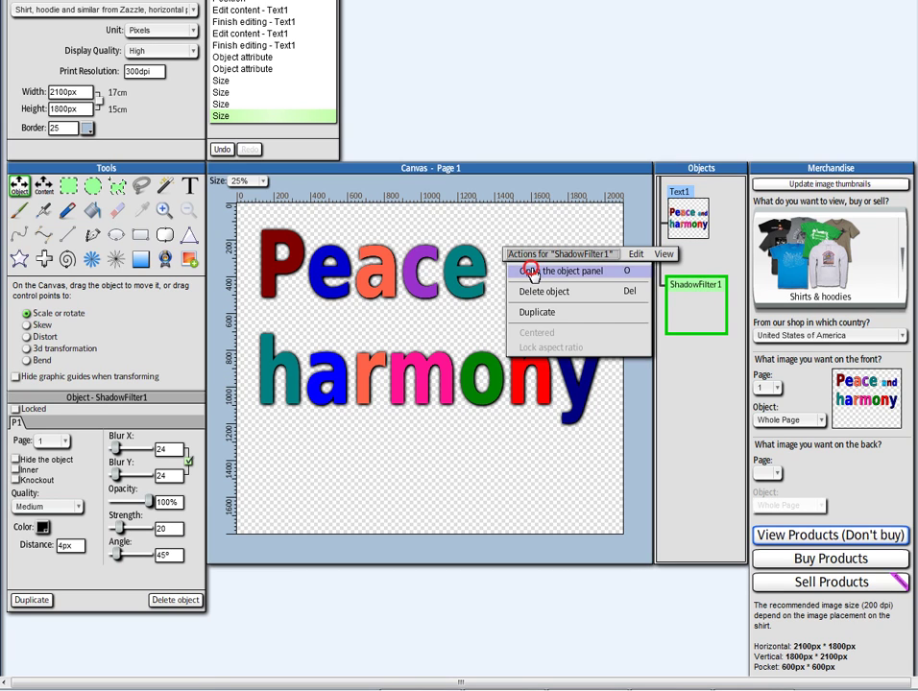
{"action": "left_click", "coordinate": [533, 270]}
{"action": "left_click_drag", "start_coordinate": [546, 216], "coordinate": [402, 461]}
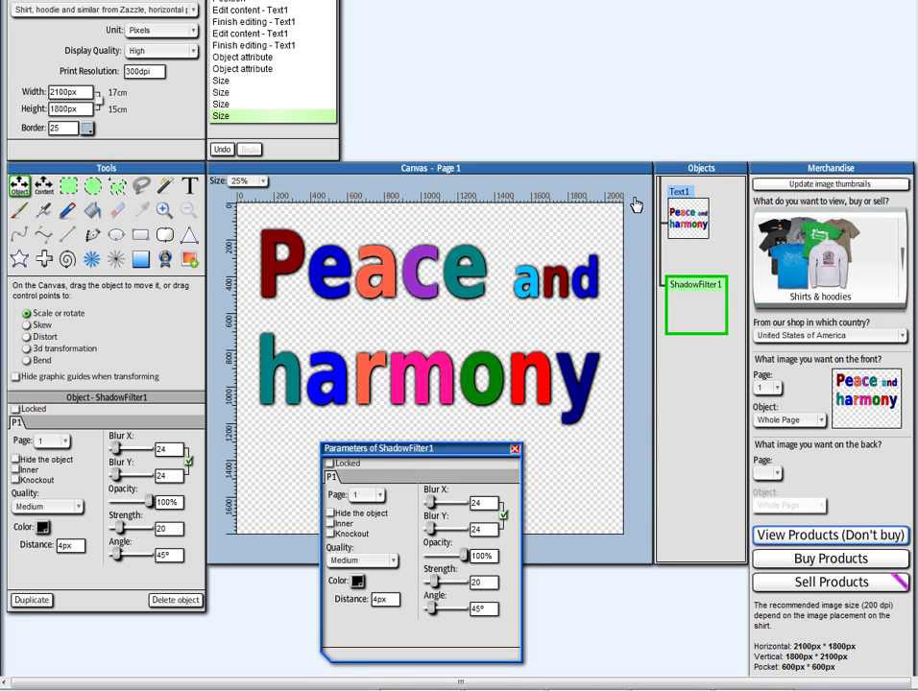
{"action": "left_click", "coordinate": [686, 217]}
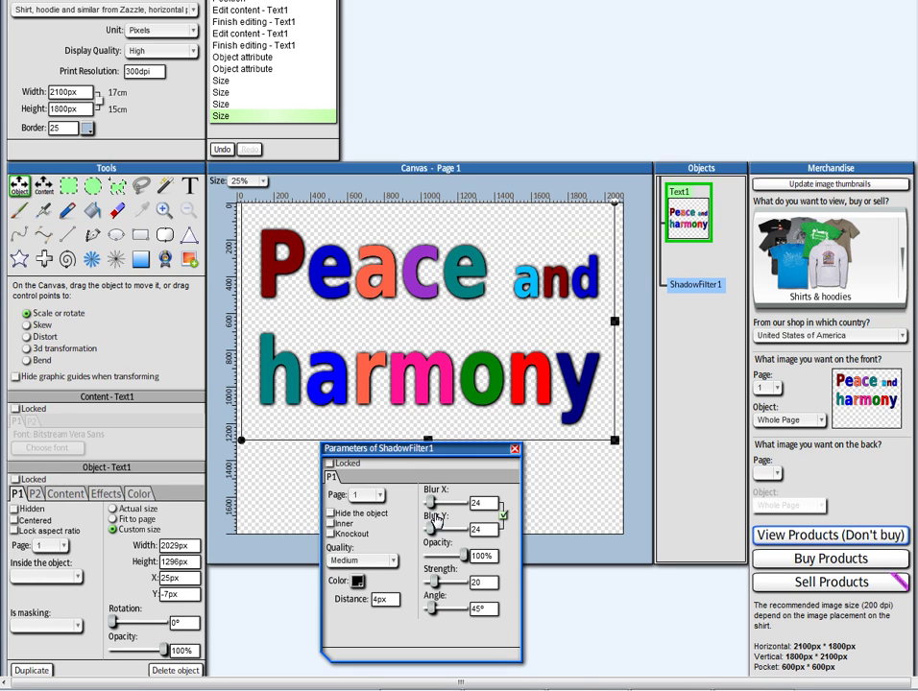
Step: Adjust the shadow blur, settling on 19 for X and Y
{"action": "left_click_drag", "start_coordinate": [429, 506], "coordinate": [433, 507]}
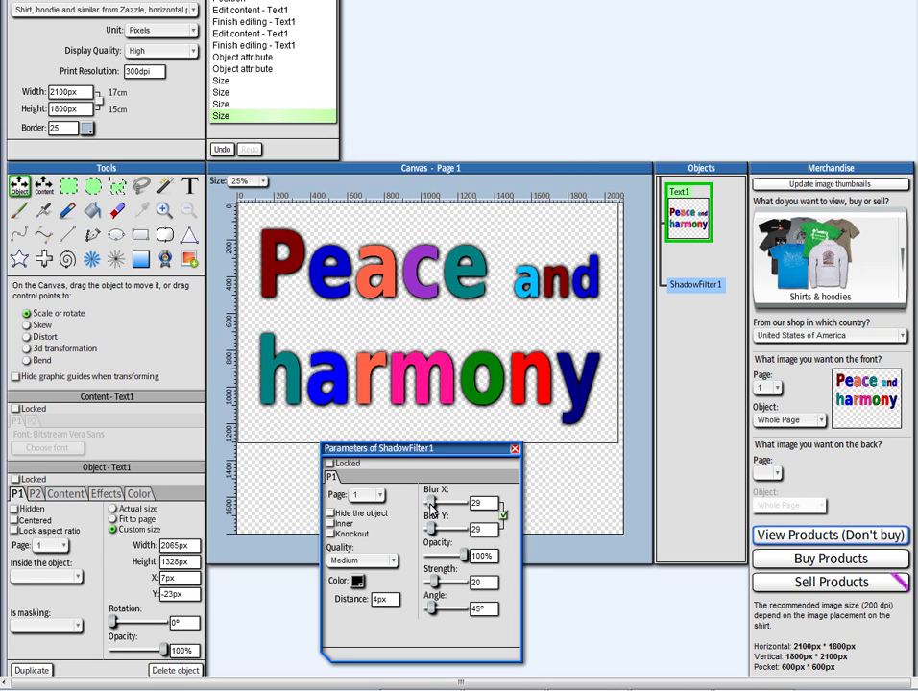
{"action": "left_click_drag", "start_coordinate": [430, 508], "coordinate": [431, 510]}
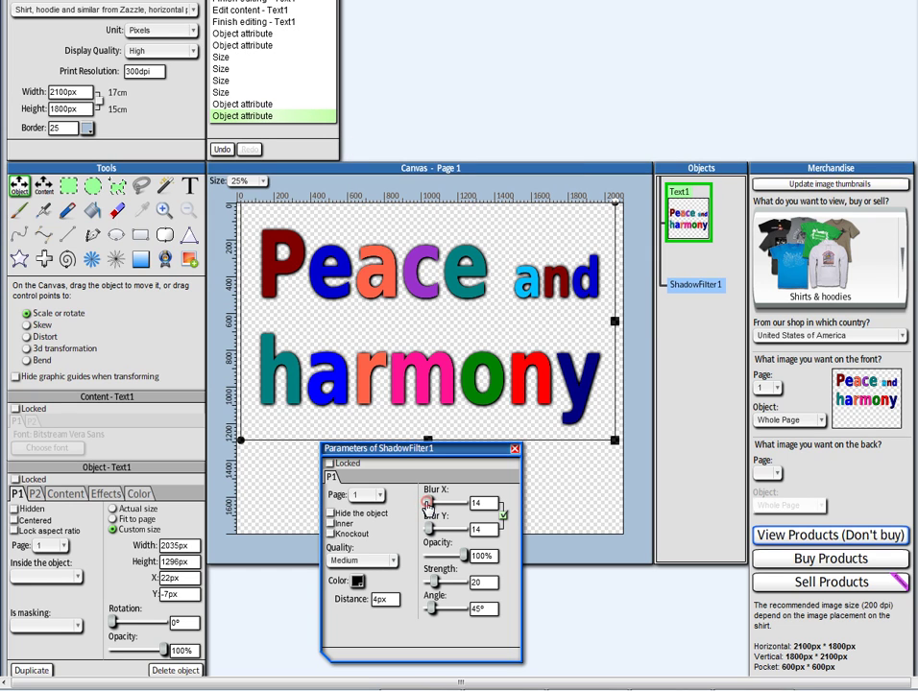
{"action": "left_click_drag", "start_coordinate": [429, 507], "coordinate": [427, 507]}
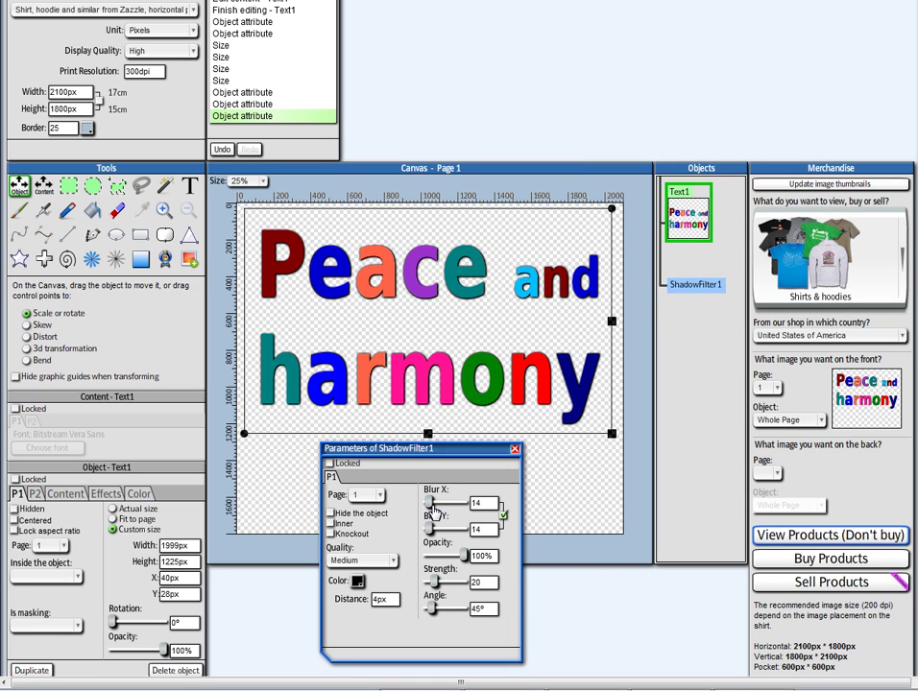
{"action": "left_click_drag", "start_coordinate": [429, 507], "coordinate": [429, 508]}
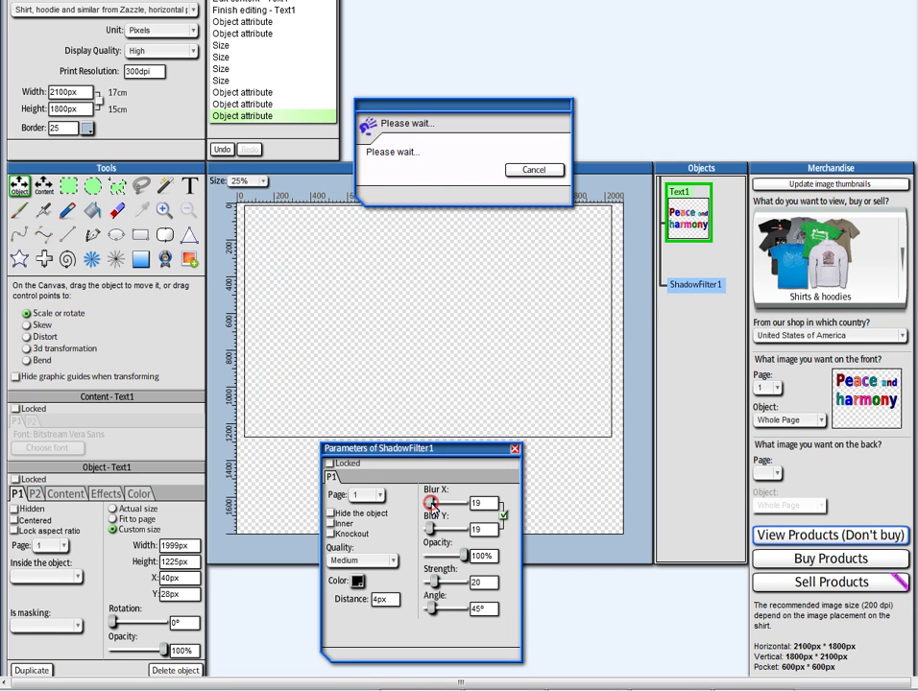
{"action": "left_click", "coordinate": [515, 451]}
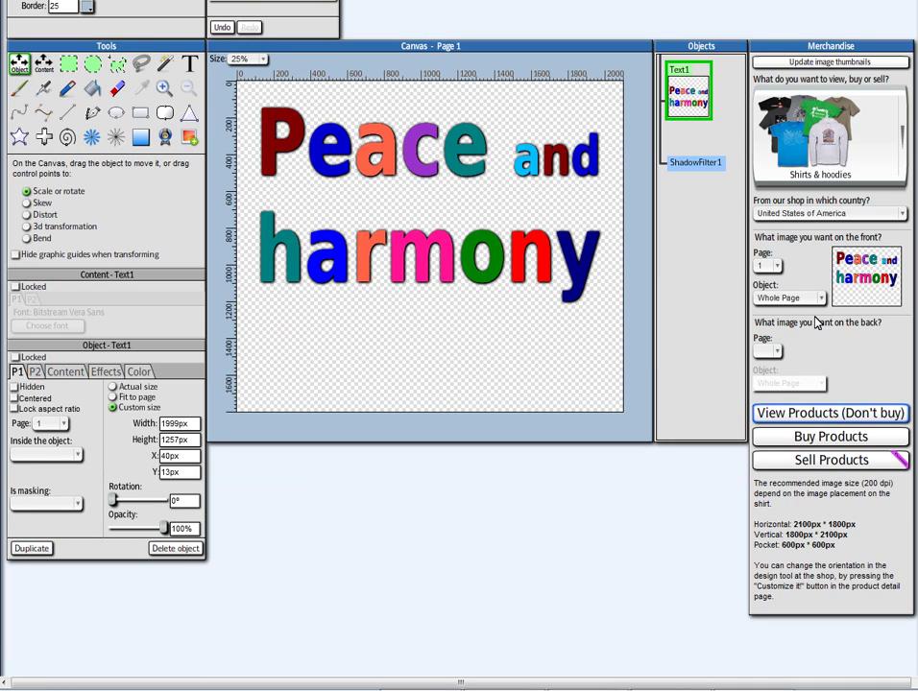
Step: Put only Text1 on the shirt front and preview it on Zazzle products without buying
{"action": "left_click", "coordinate": [787, 297]}
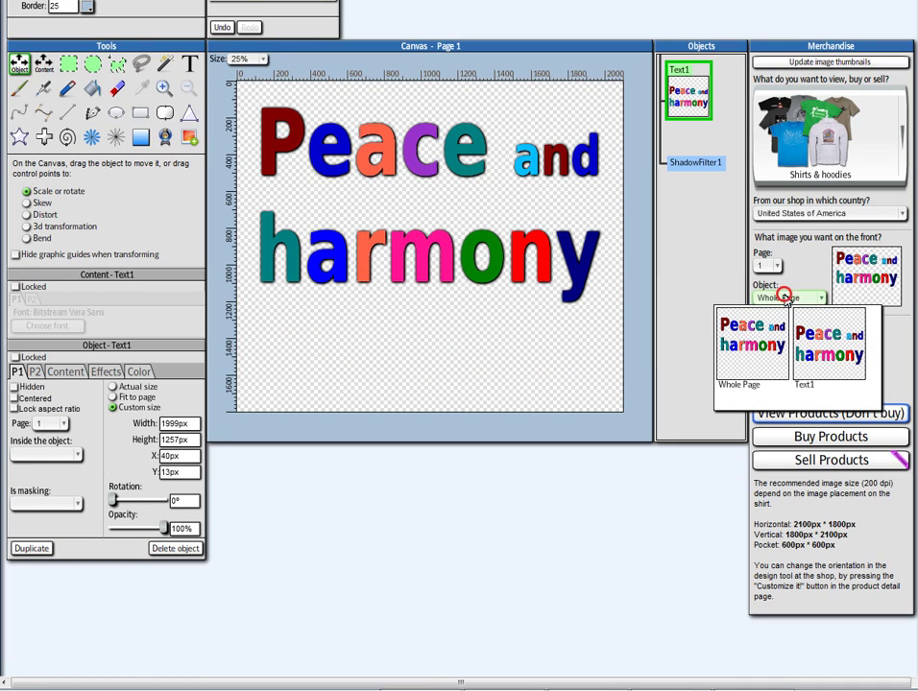
{"action": "left_click", "coordinate": [818, 336]}
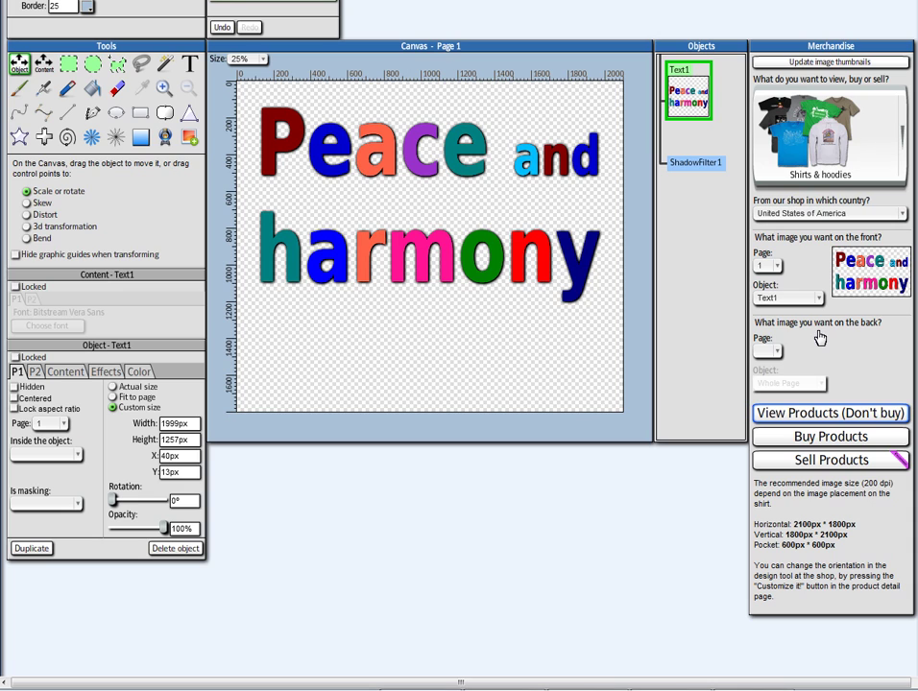
{"action": "left_click", "coordinate": [796, 418]}
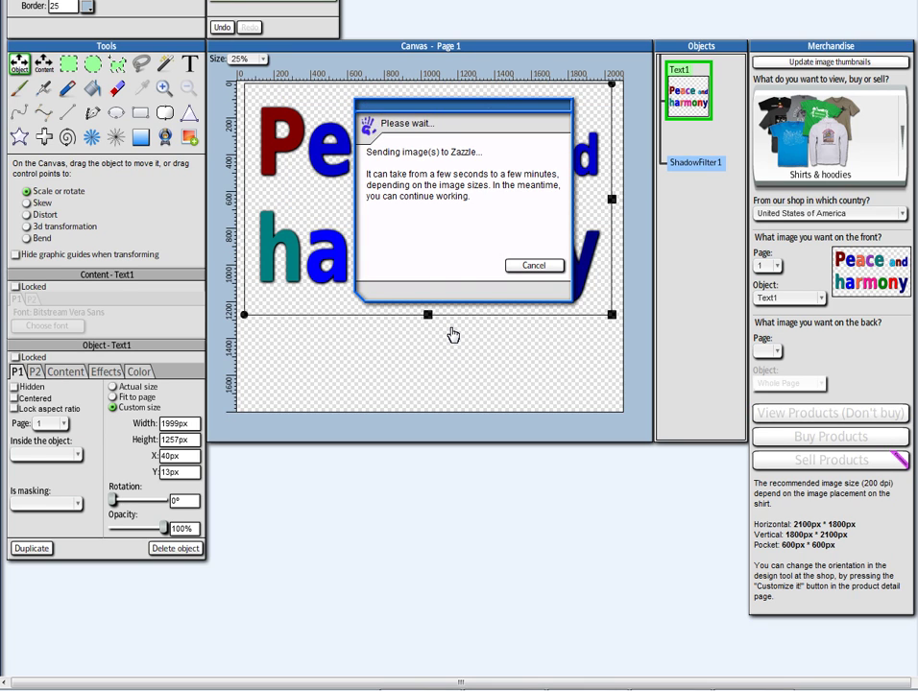
{"action": "left_click", "coordinate": [473, 215]}
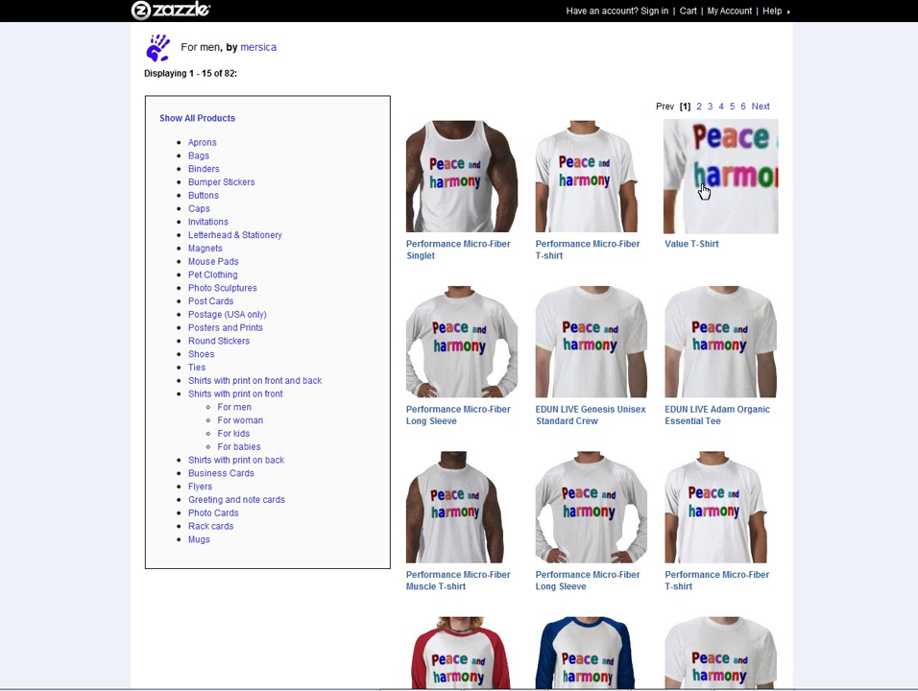
Step: Open the first shirt's product page and enlarge the model photo showing the design
{"action": "left_click", "coordinate": [471, 194]}
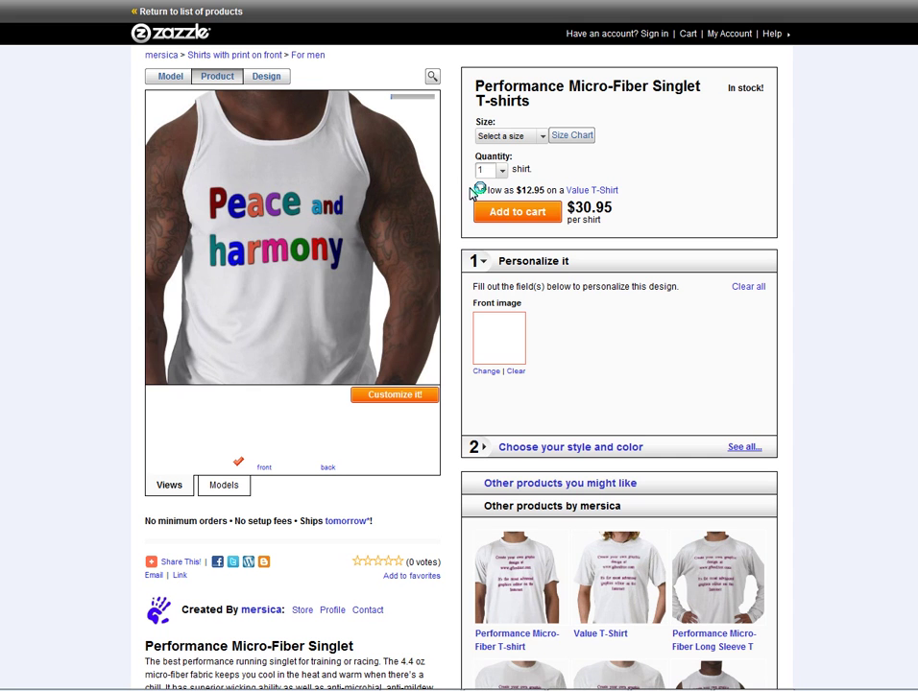
{"action": "left_click", "coordinate": [172, 79]}
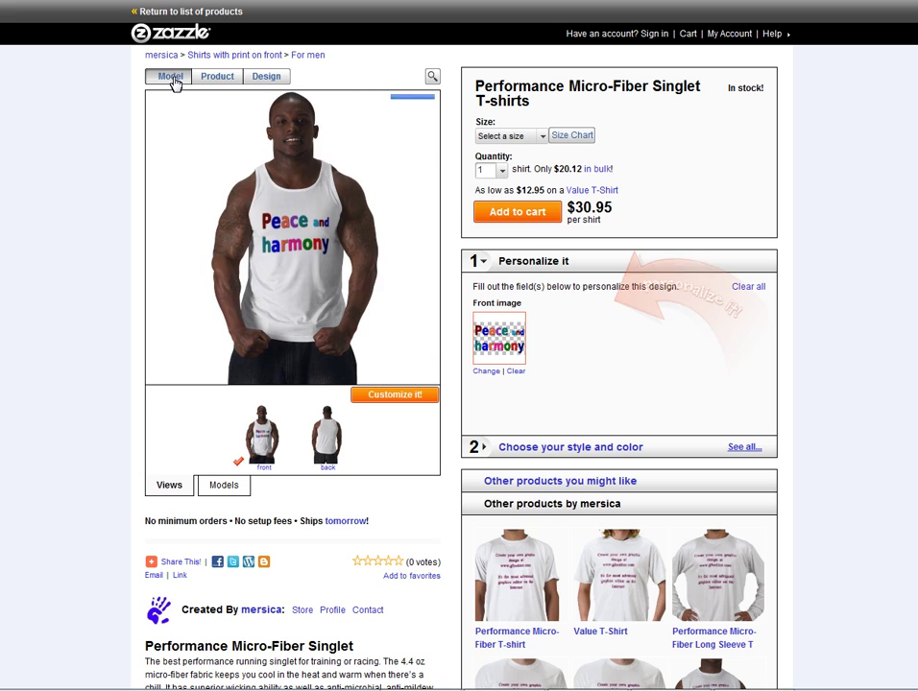
{"action": "left_click", "coordinate": [432, 77]}
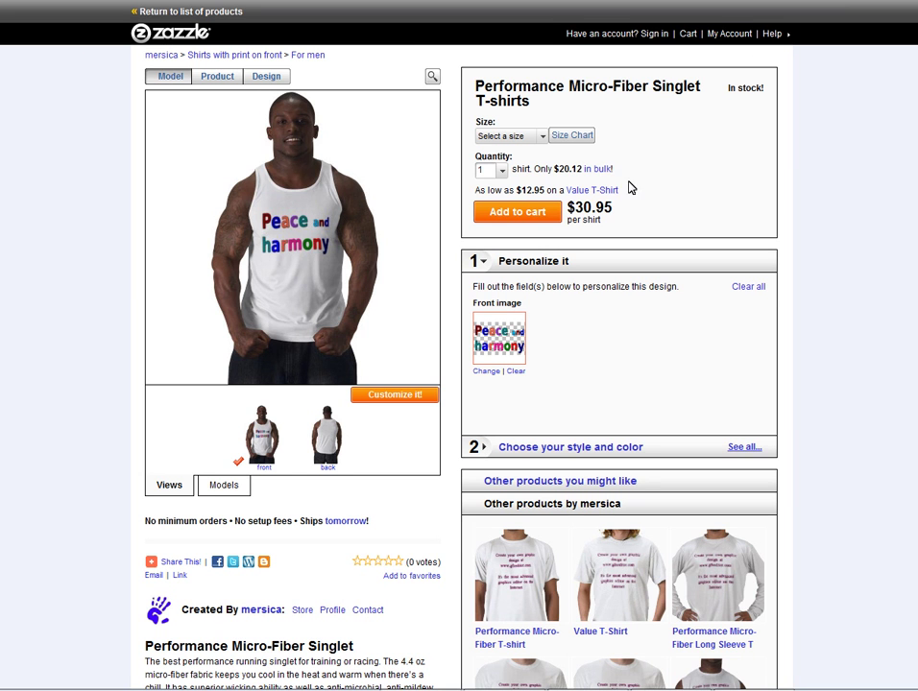
Step: Switch to the $12.95 Value T-Shirt and view its enlarged model photo
{"action": "left_click", "coordinate": [611, 191]}
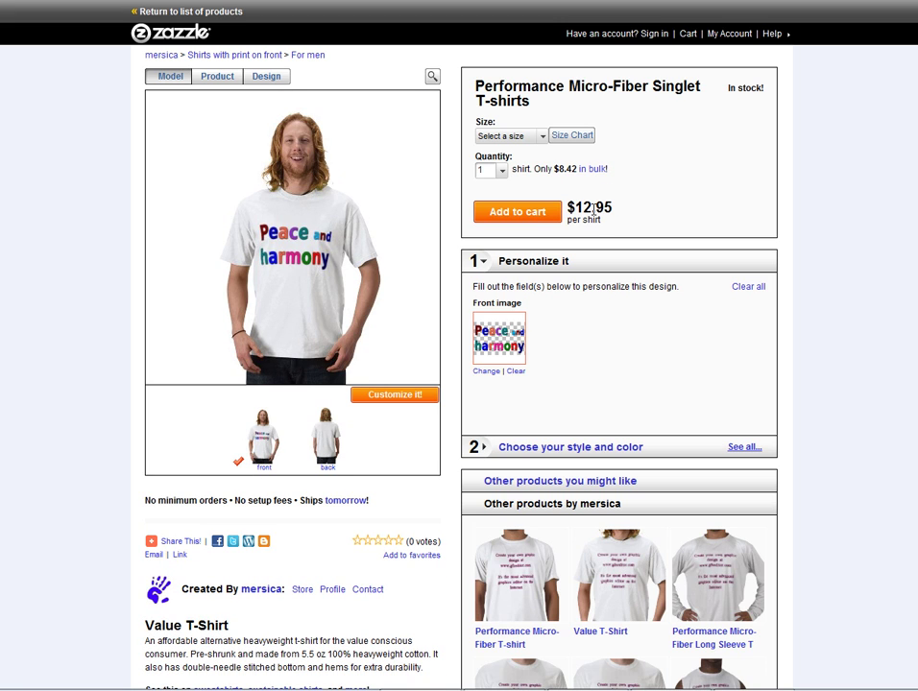
{"action": "left_click", "coordinate": [432, 76]}
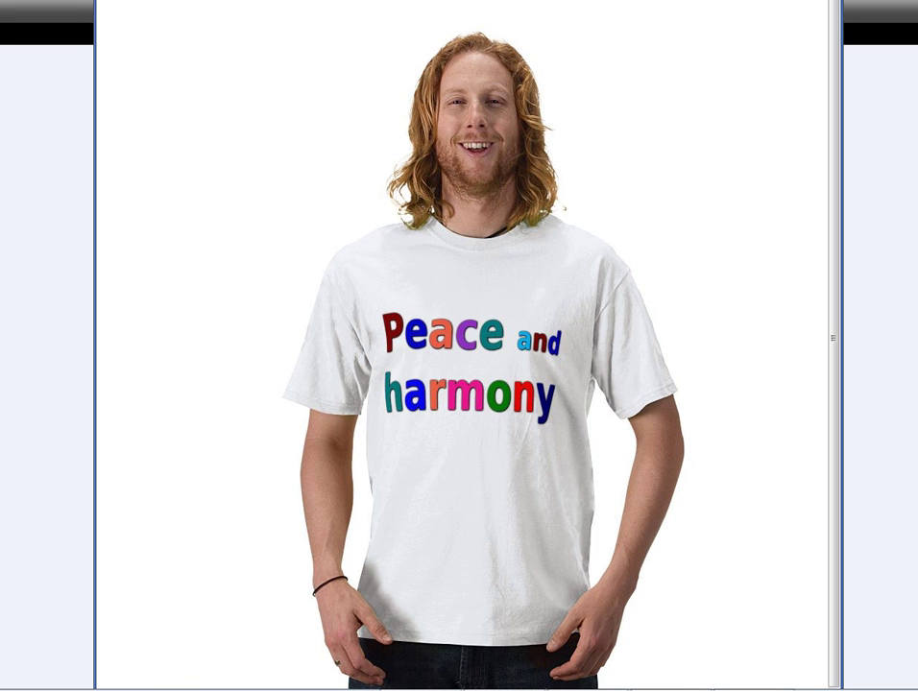
{"action": "key", "text": "Escape"}
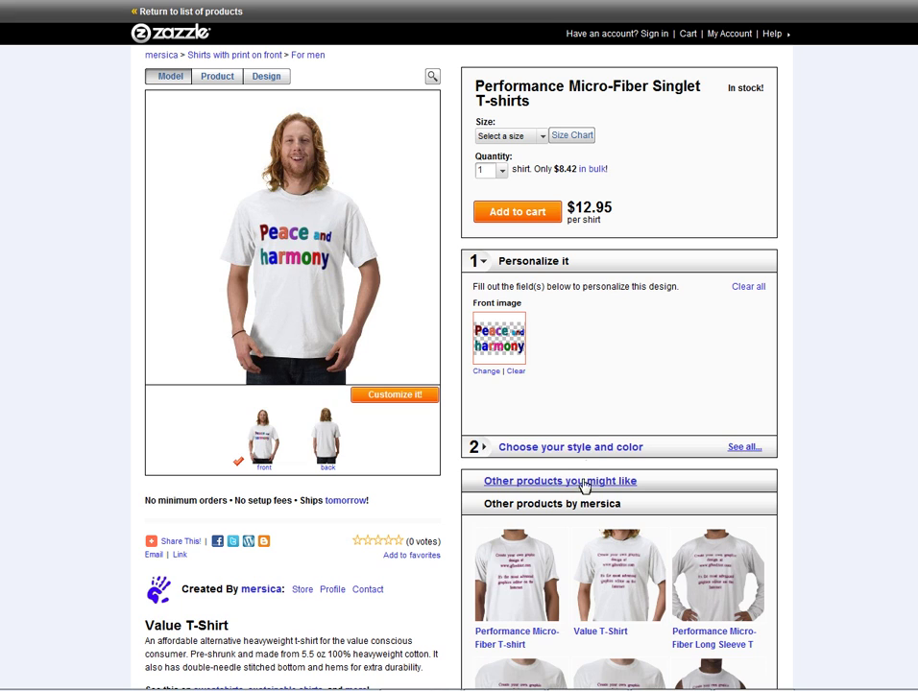
Step: Change the product to a black Basic American Apparel T-Shirt and preview its enlarged model photo
{"action": "left_click", "coordinate": [594, 447]}
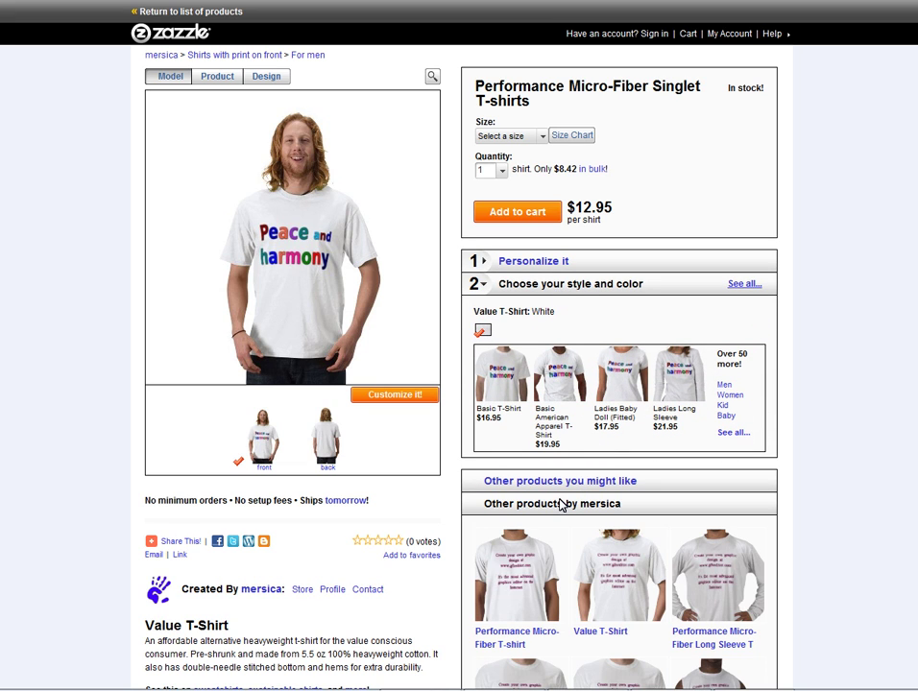
{"action": "scroll", "coordinate": [548, 384], "scroll_direction": "down", "scroll_amount": 2}
{"action": "scroll", "coordinate": [547, 374], "scroll_direction": "up", "scroll_amount": 2}
{"action": "left_click", "coordinate": [580, 400]}
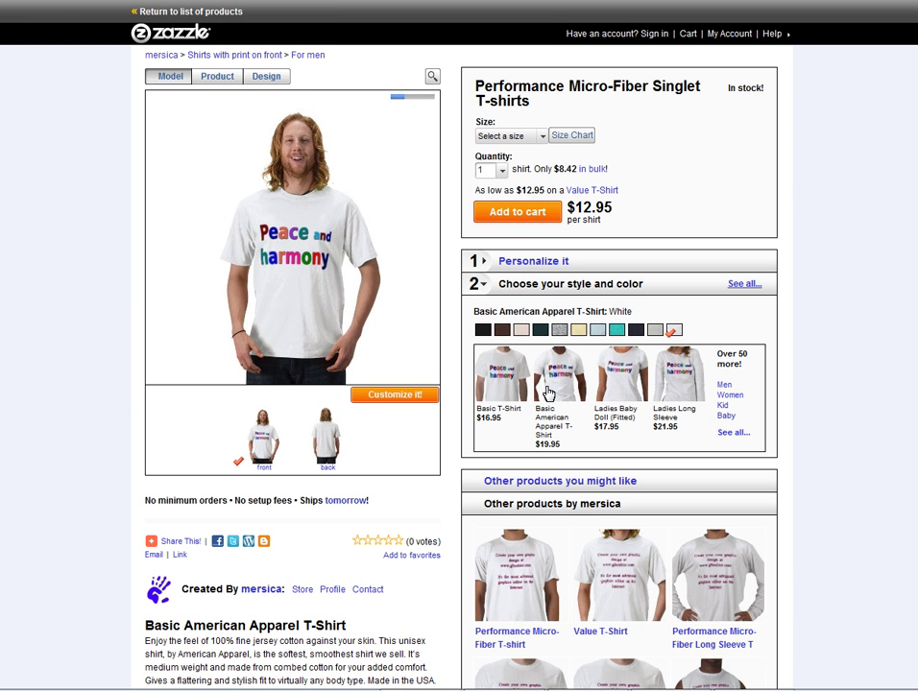
{"action": "left_click", "coordinate": [484, 331]}
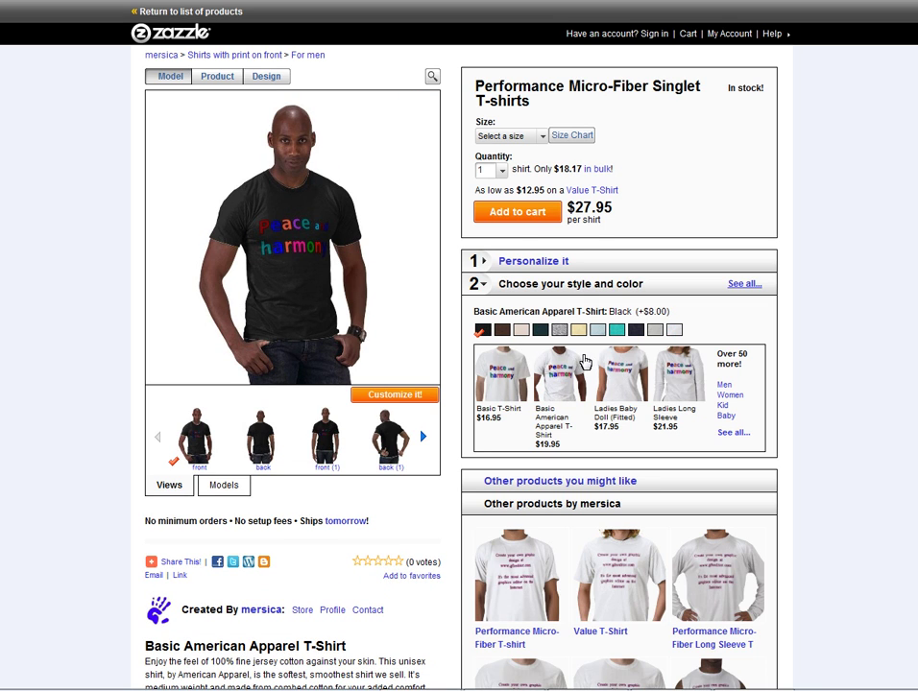
{"action": "left_click", "coordinate": [432, 80]}
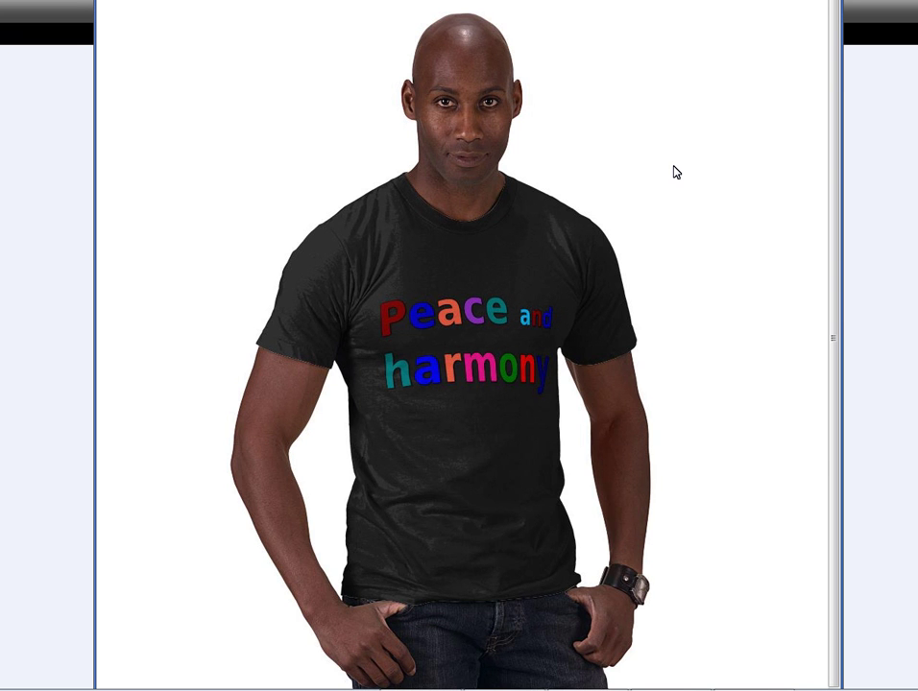
{"action": "key", "text": "Escape"}
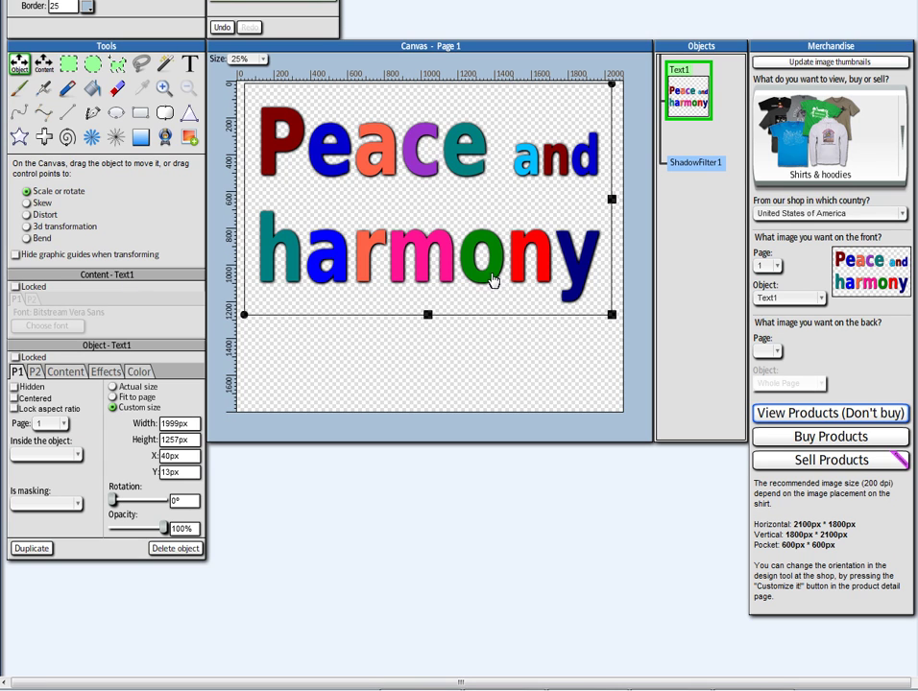
Step: Scale Text1 down to 1236×804 px and place it at X 405, Y 113 near the top centre
{"action": "left_click_drag", "start_coordinate": [409, 215], "coordinate": [413, 245]}
{"action": "left_click_drag", "start_coordinate": [611, 337], "coordinate": [458, 243]}
{"action": "left_click_drag", "start_coordinate": [351, 183], "coordinate": [414, 215]}
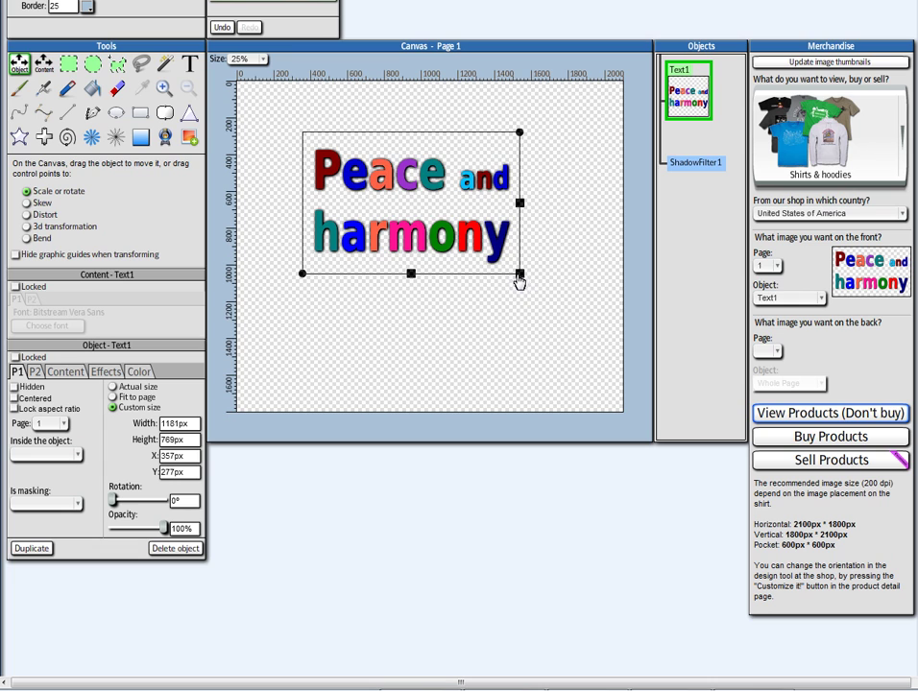
{"action": "left_click_drag", "start_coordinate": [518, 279], "coordinate": [529, 280]}
{"action": "left_click_drag", "start_coordinate": [446, 246], "coordinate": [457, 223]}
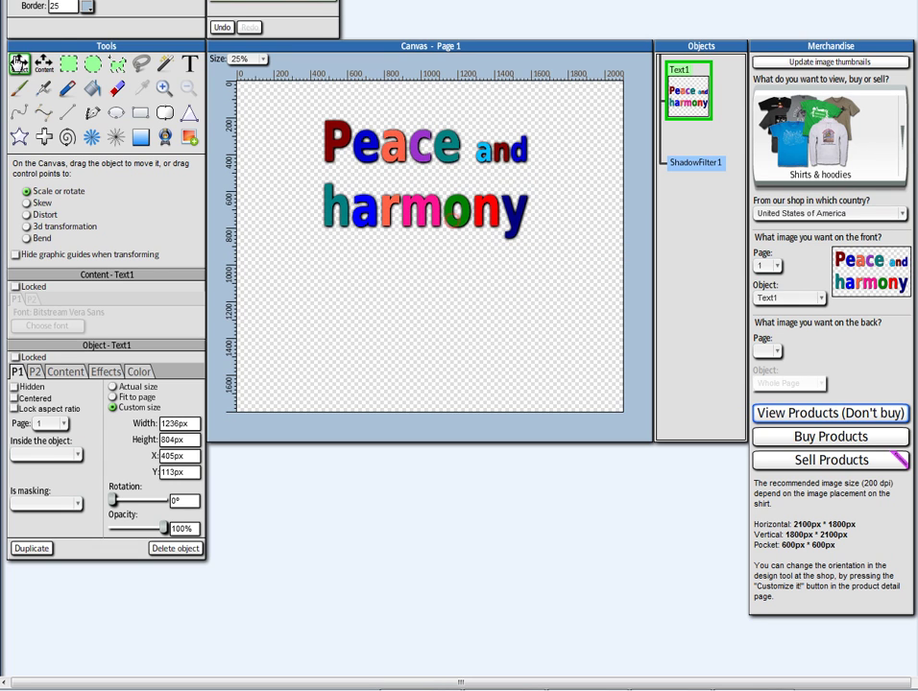
Step: Tilt the text with the 3d transformation and insert the result as a new image object
{"action": "left_click", "coordinate": [61, 227]}
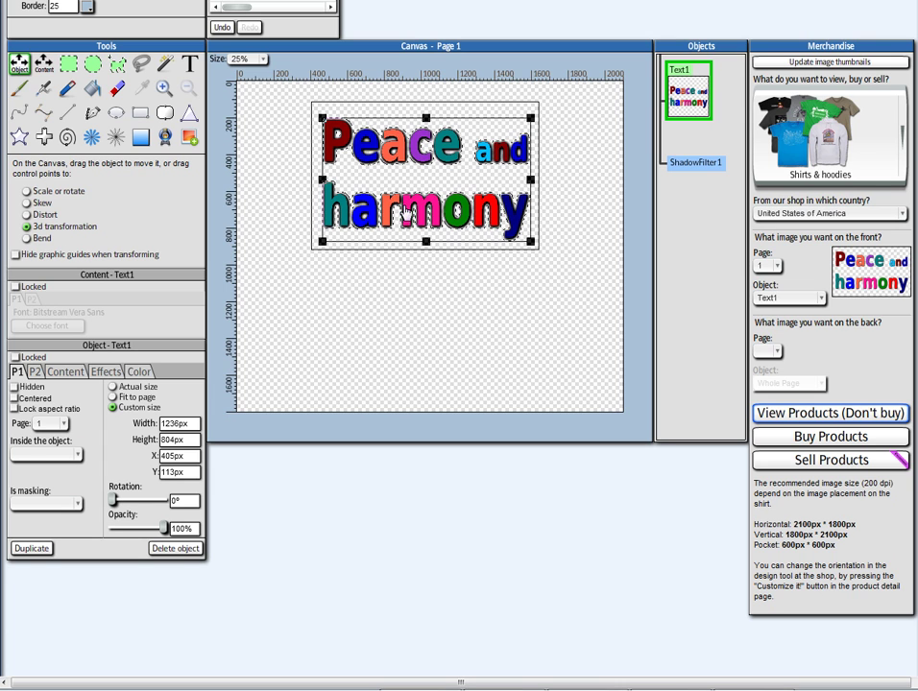
{"action": "left_click_drag", "start_coordinate": [418, 210], "coordinate": [476, 384]}
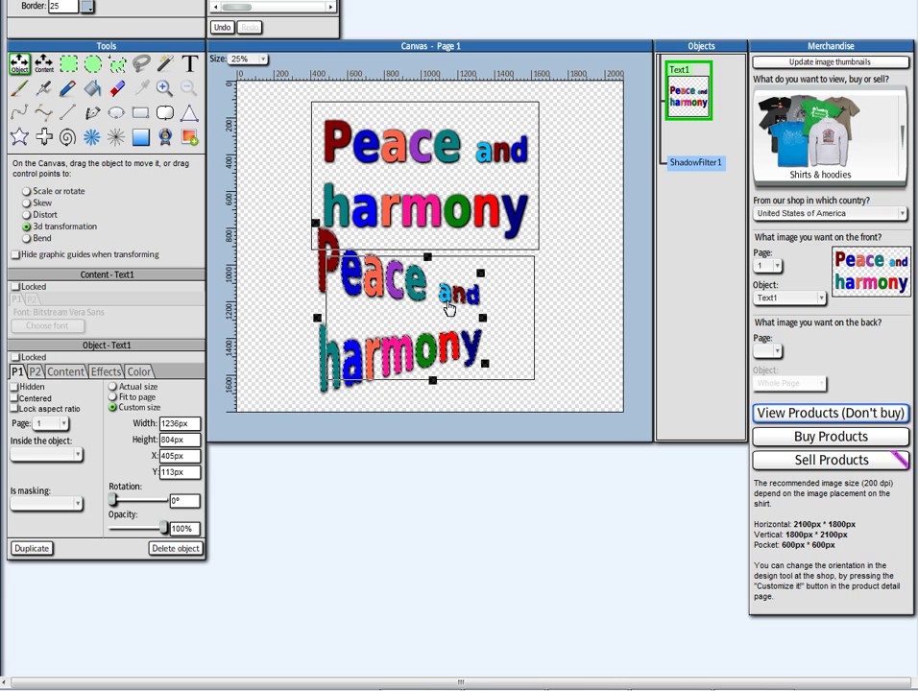
{"action": "left_click", "coordinate": [494, 272]}
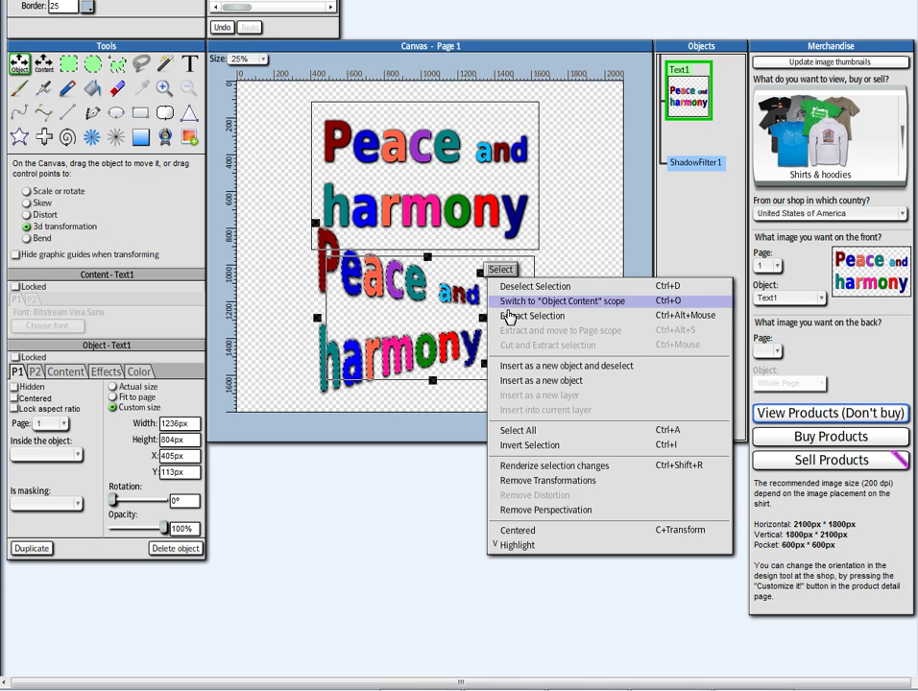
{"action": "left_click", "coordinate": [530, 366]}
Step: Hide the original Text1 and move Image1 to the upper left at X 168, Y 84
{"action": "mouse_move", "coordinate": [404, 330]}
{"action": "left_mouse_down"}
{"action": "mouse_move", "coordinate": [419, 338]}
{"action": "mouse_move", "coordinate": [392, 336]}
{"action": "left_mouse_up"}
{"action": "left_click", "coordinate": [317, 146]}
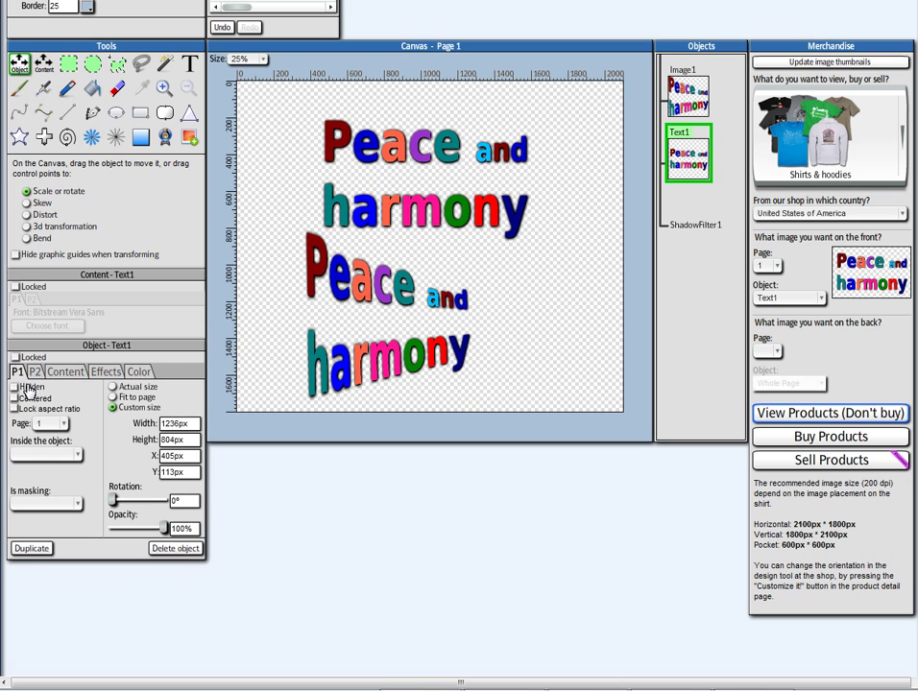
{"action": "left_click", "coordinate": [29, 392]}
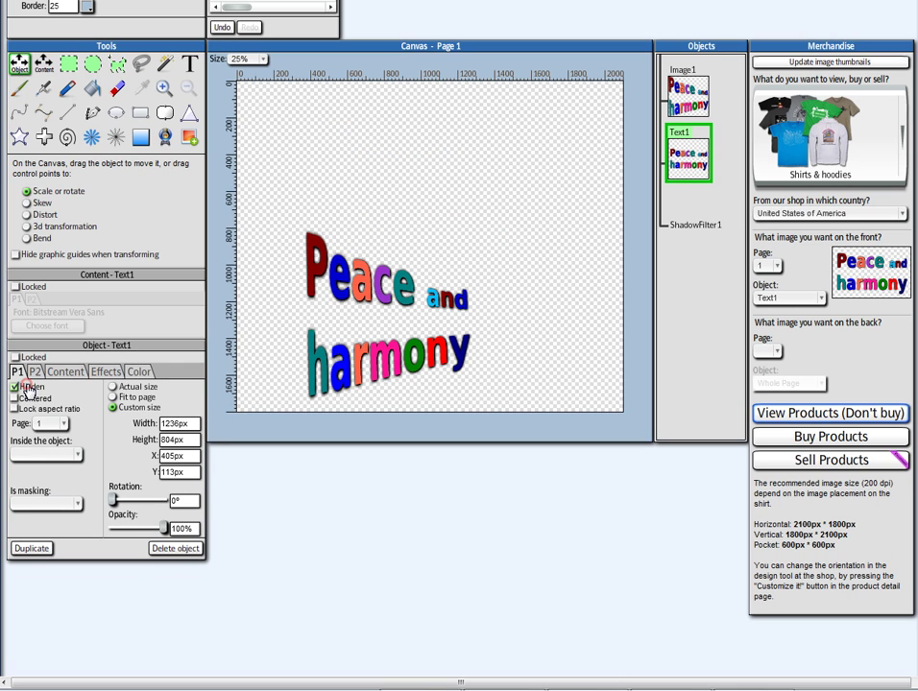
{"action": "left_click", "coordinate": [411, 354]}
{"action": "left_click_drag", "start_coordinate": [411, 353], "coordinate": [365, 225]}
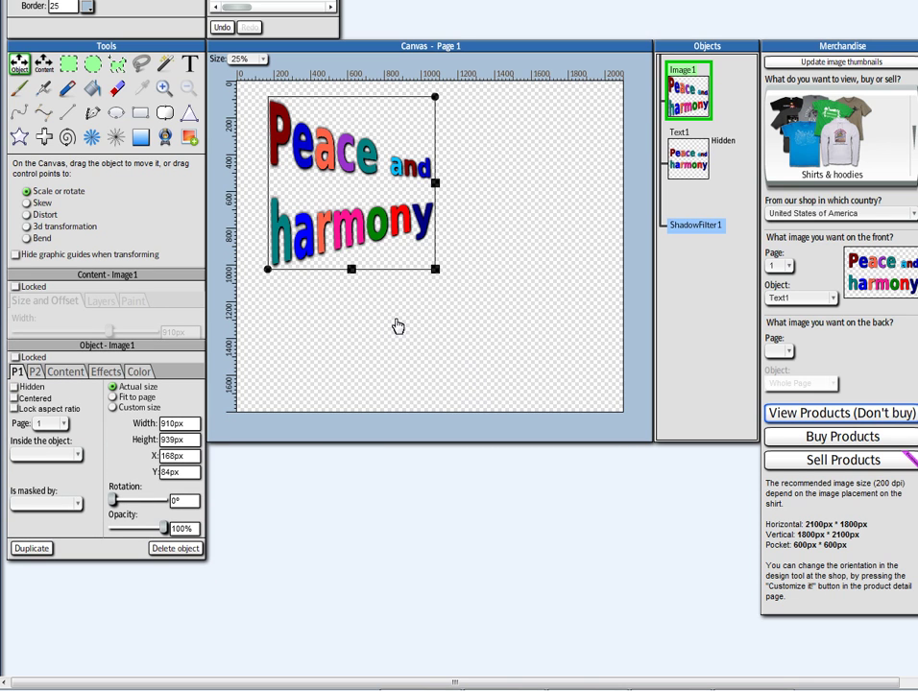
Step: Undo back to the plain rendered text via History and deselect the selection
{"action": "scroll", "coordinate": [330, 330], "scroll_direction": "up", "scroll_amount": 3}
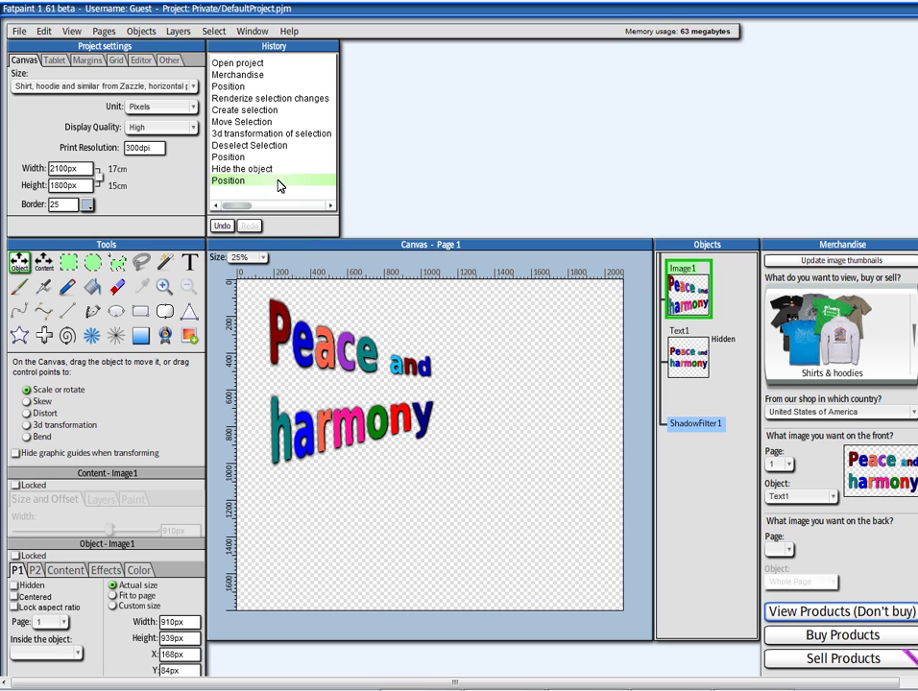
{"action": "left_click", "coordinate": [246, 122]}
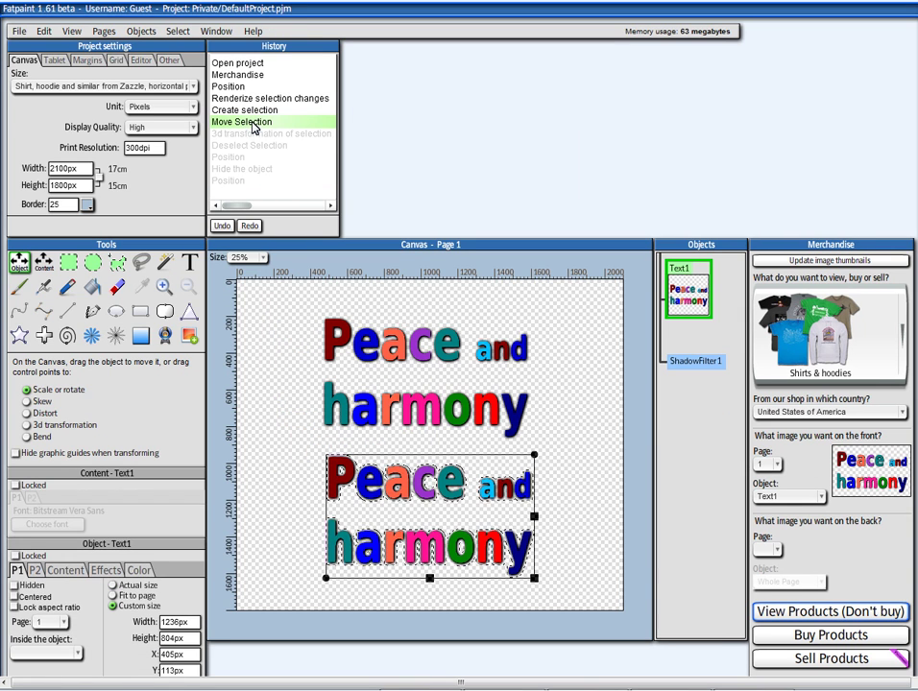
{"action": "left_click", "coordinate": [252, 100]}
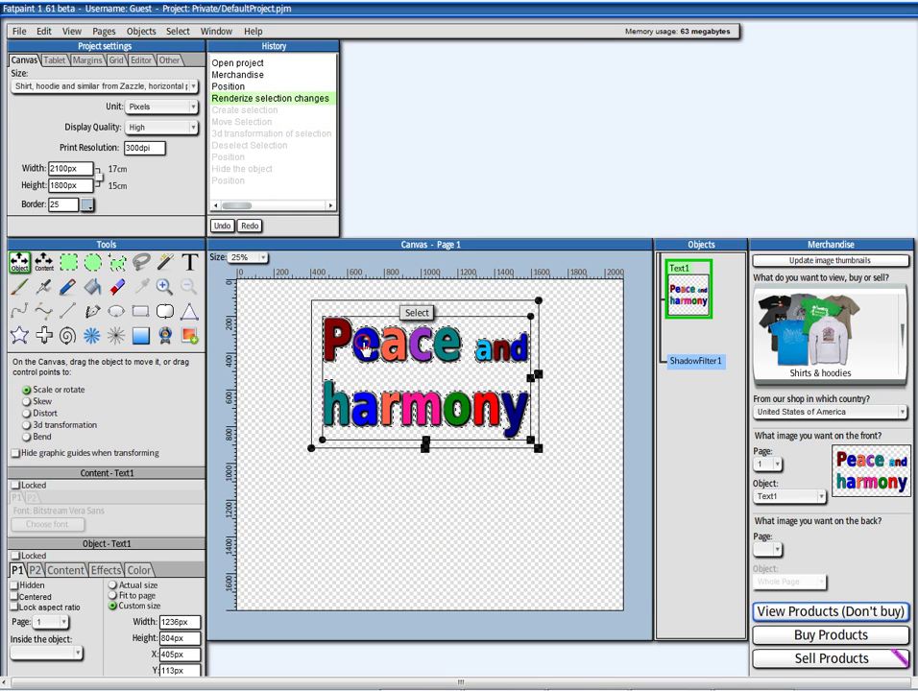
{"action": "right_click", "coordinate": [420, 309]}
{"action": "left_click", "coordinate": [426, 332]}
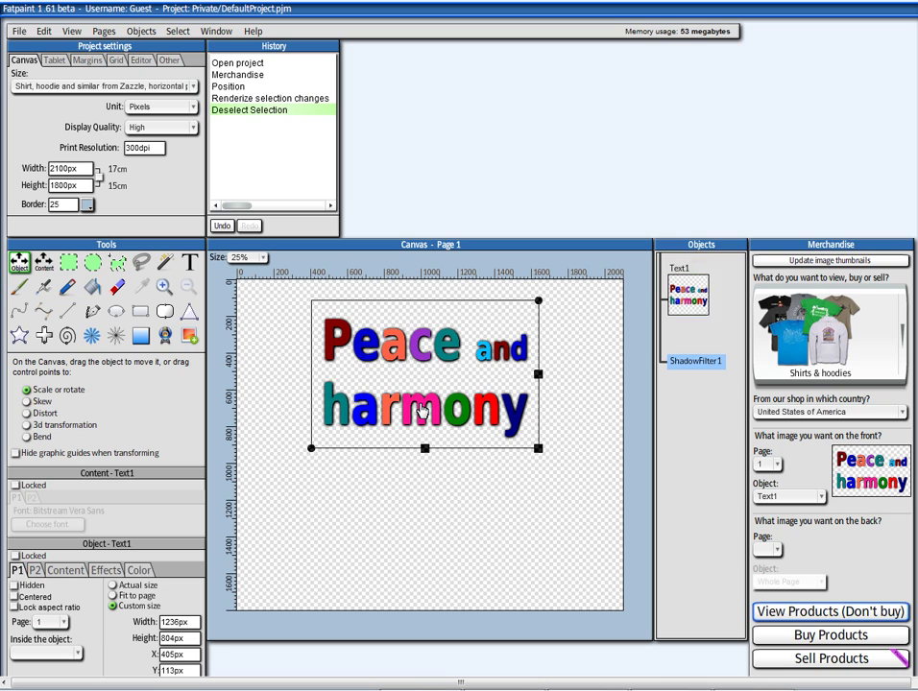
Step: Reset the text to actual size, then enlarge it to 1768×866 px at X 152, Y 133
{"action": "left_click", "coordinate": [113, 585]}
{"action": "left_click_drag", "start_coordinate": [401, 360], "coordinate": [602, 486]}
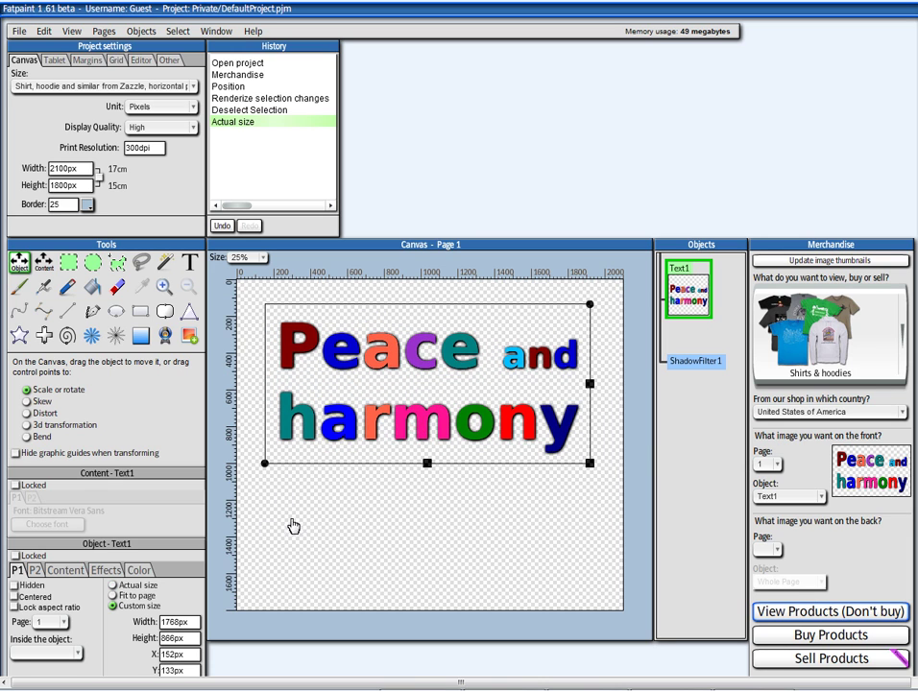
{"action": "left_click", "coordinate": [408, 379]}
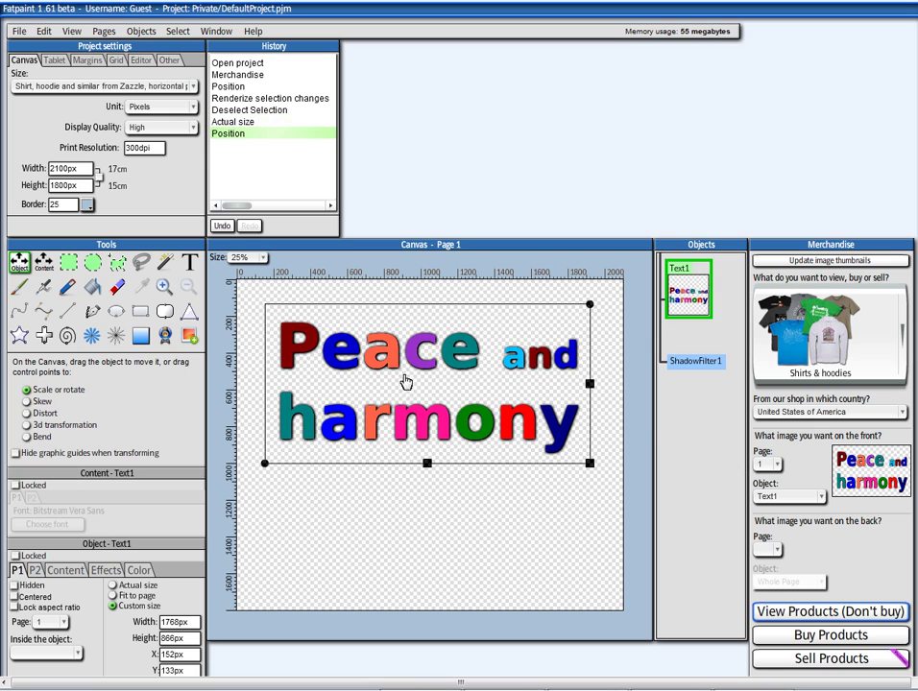
Step: Change the Peace and harmony text's font to Fuzzed after briefly trying BigMisterC
{"action": "double_click", "coordinate": [683, 298]}
{"action": "left_click_drag", "start_coordinate": [589, 356], "coordinate": [581, 305]}
{"action": "scroll", "coordinate": [285, 108], "scroll_direction": "down", "scroll_amount": 1}
{"action": "left_click", "coordinate": [290, 108]}
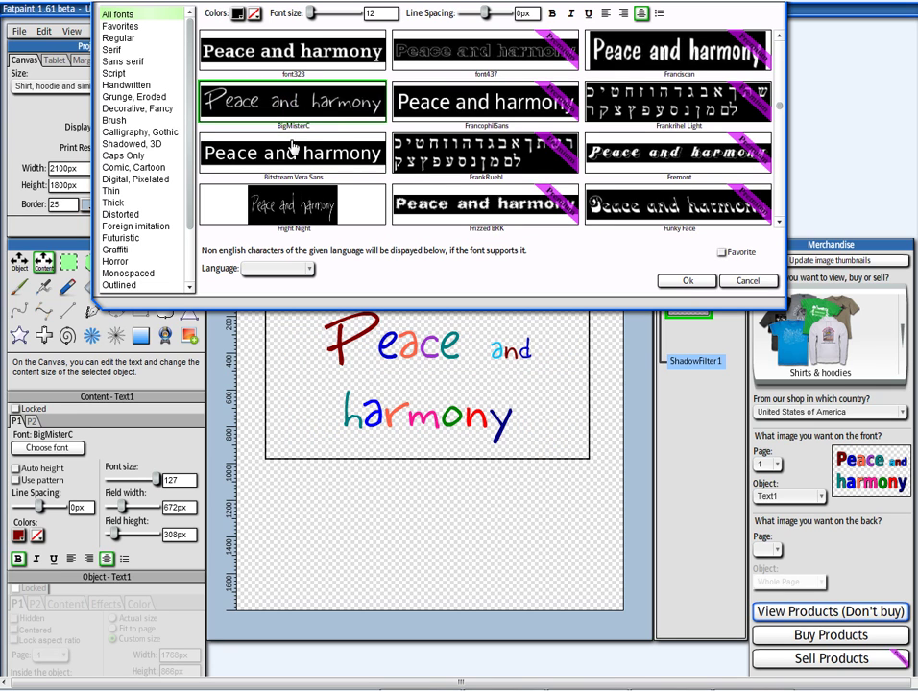
{"action": "scroll", "coordinate": [296, 157], "scroll_direction": "down", "scroll_amount": 3}
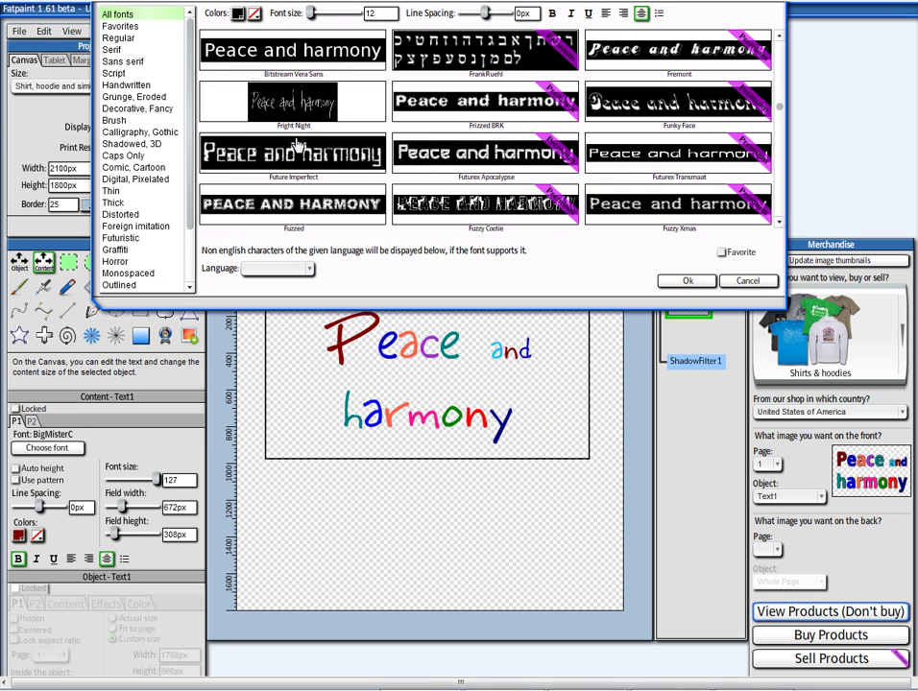
{"action": "left_click", "coordinate": [290, 157]}
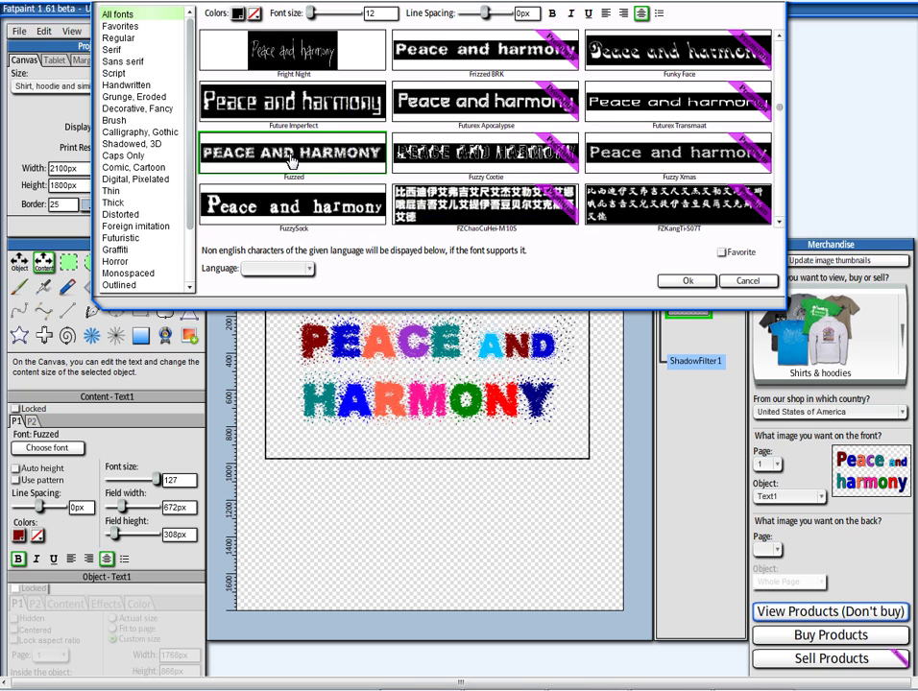
{"action": "left_click", "coordinate": [687, 280]}
{"action": "left_click", "coordinate": [677, 302]}
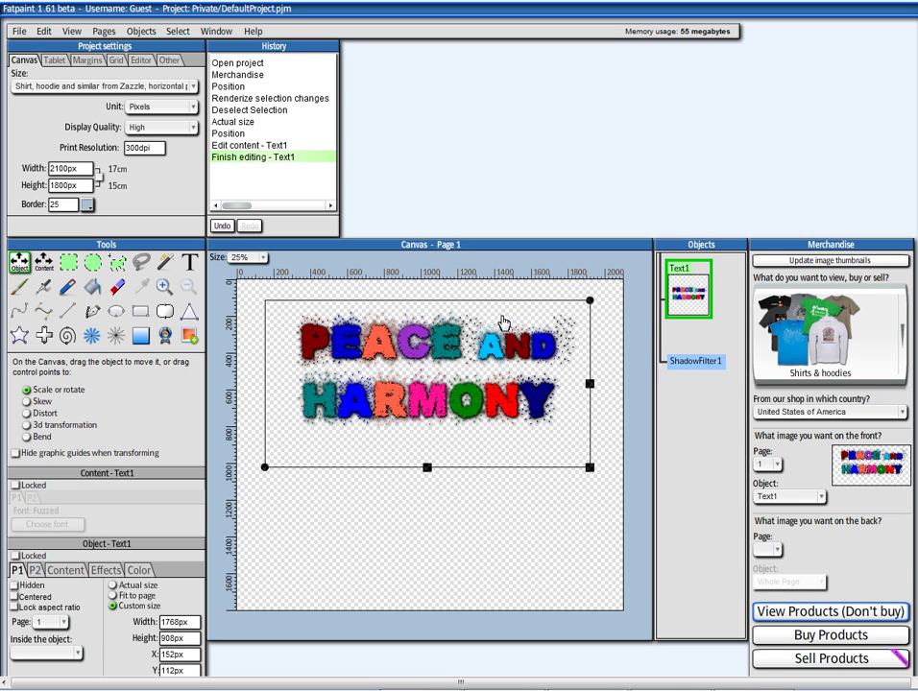
Step: Select the text's letters in edit mode, then bring up the font and colour chooser
{"action": "right_click", "coordinate": [540, 345]}
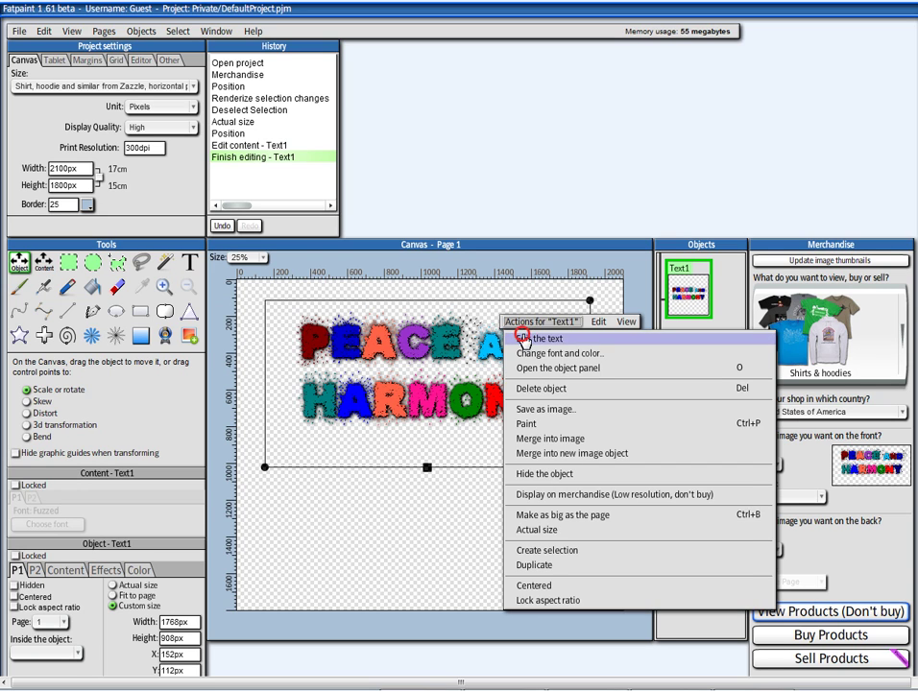
{"action": "left_click", "coordinate": [578, 280]}
{"action": "left_click_drag", "start_coordinate": [555, 403], "coordinate": [280, 340]}
{"action": "right_click", "coordinate": [279, 340]}
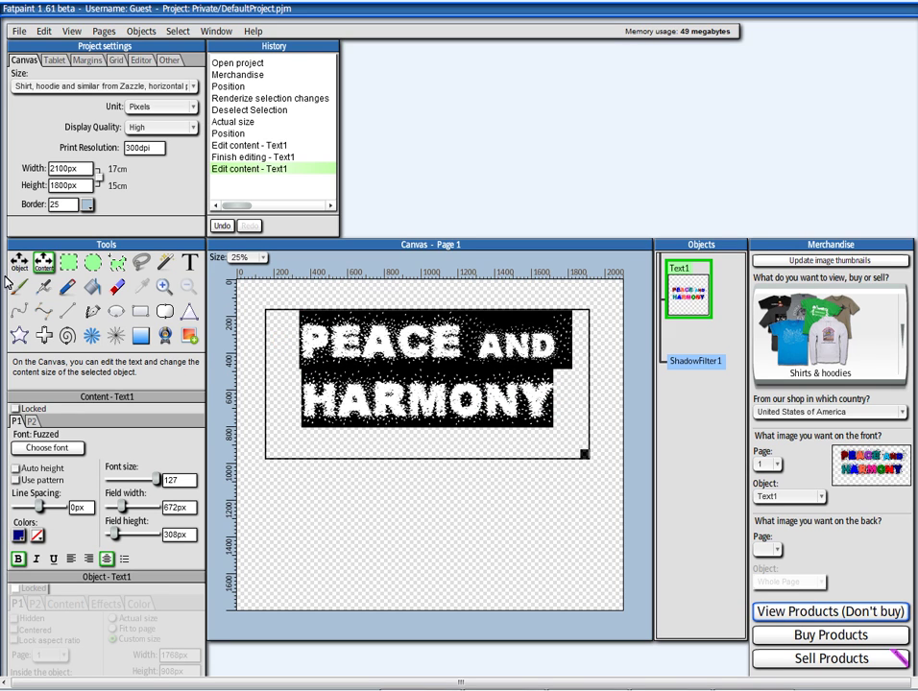
{"action": "left_click", "coordinate": [690, 297]}
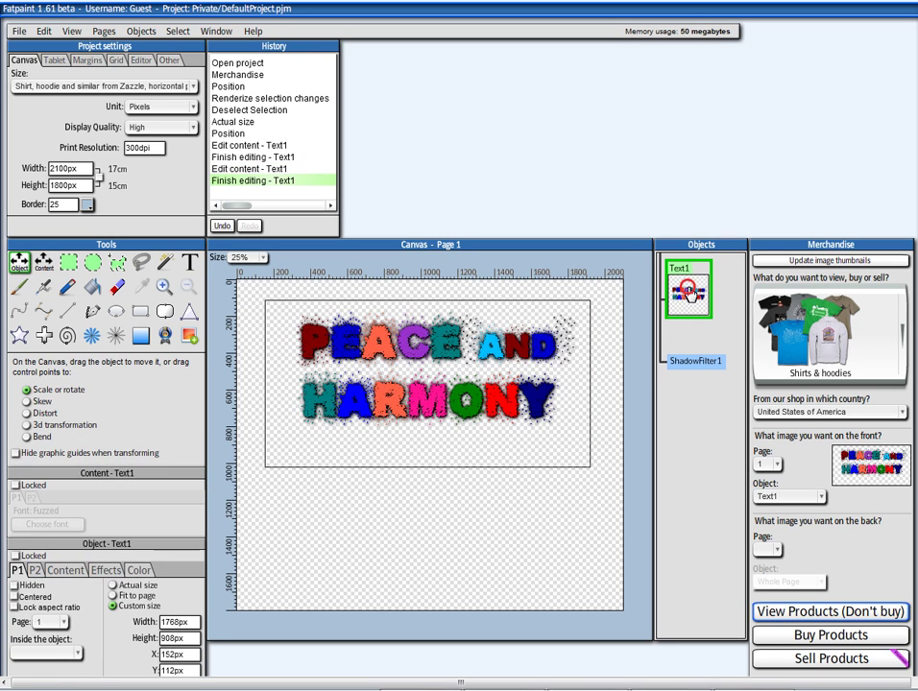
{"action": "right_click", "coordinate": [689, 297]}
{"action": "left_click", "coordinate": [580, 259]}
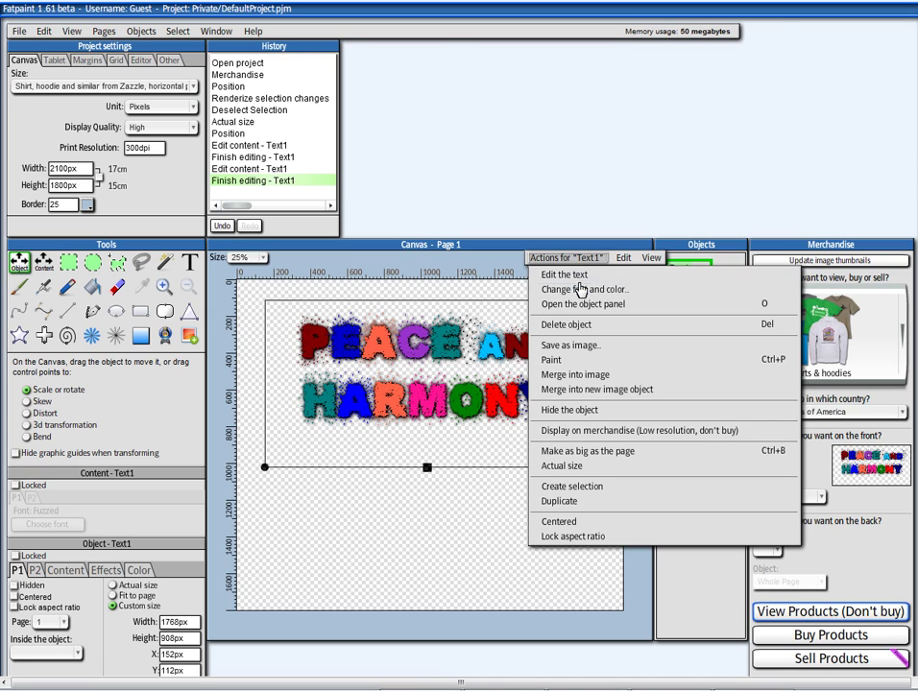
{"action": "left_click", "coordinate": [580, 290]}
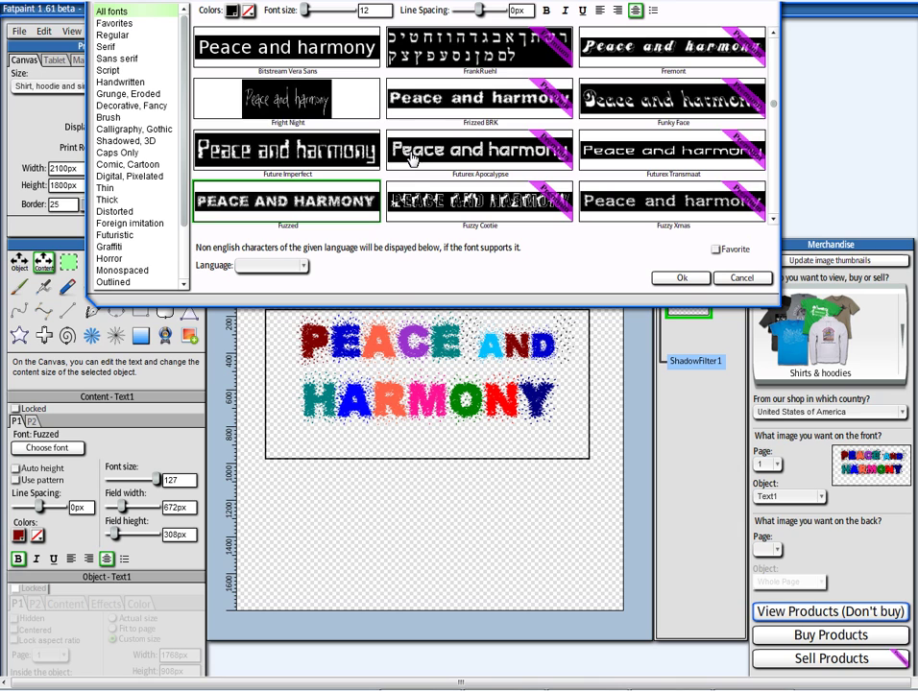
Step: Filter to Decorative, Fancy fonts and preview Almonte Woodgrain, Aftermath BRK, Alphabet_05 and Ashby Black
{"action": "scroll", "coordinate": [297, 187], "scroll_direction": "down", "scroll_amount": 1}
{"action": "scroll", "coordinate": [291, 168], "scroll_direction": "down", "scroll_amount": 1}
{"action": "scroll", "coordinate": [293, 162], "scroll_direction": "down", "scroll_amount": 2}
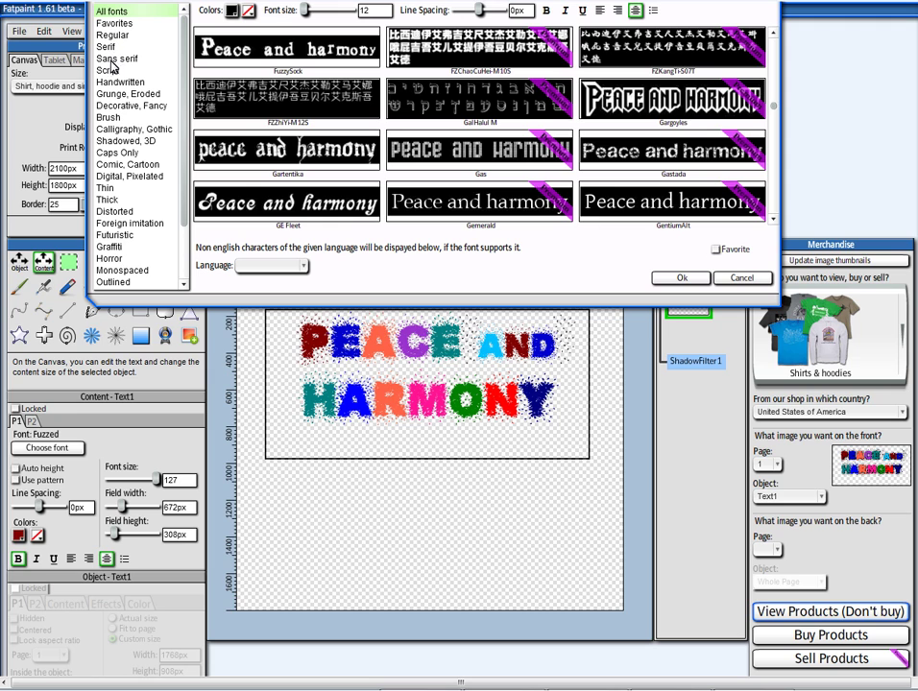
{"action": "left_click", "coordinate": [118, 105]}
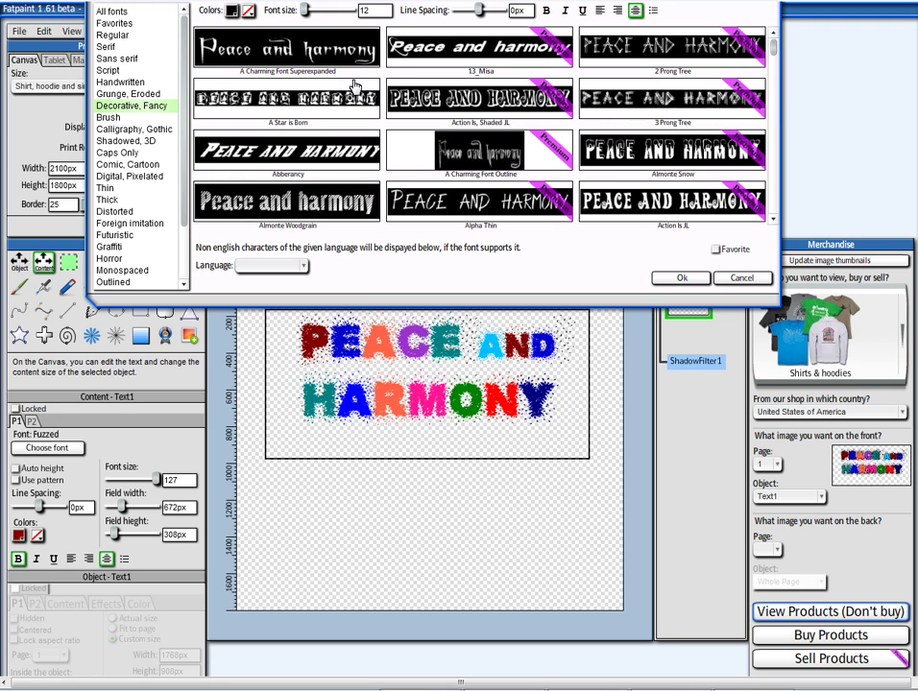
{"action": "scroll", "coordinate": [315, 141], "scroll_direction": "down", "scroll_amount": 1}
{"action": "left_click", "coordinate": [313, 150]}
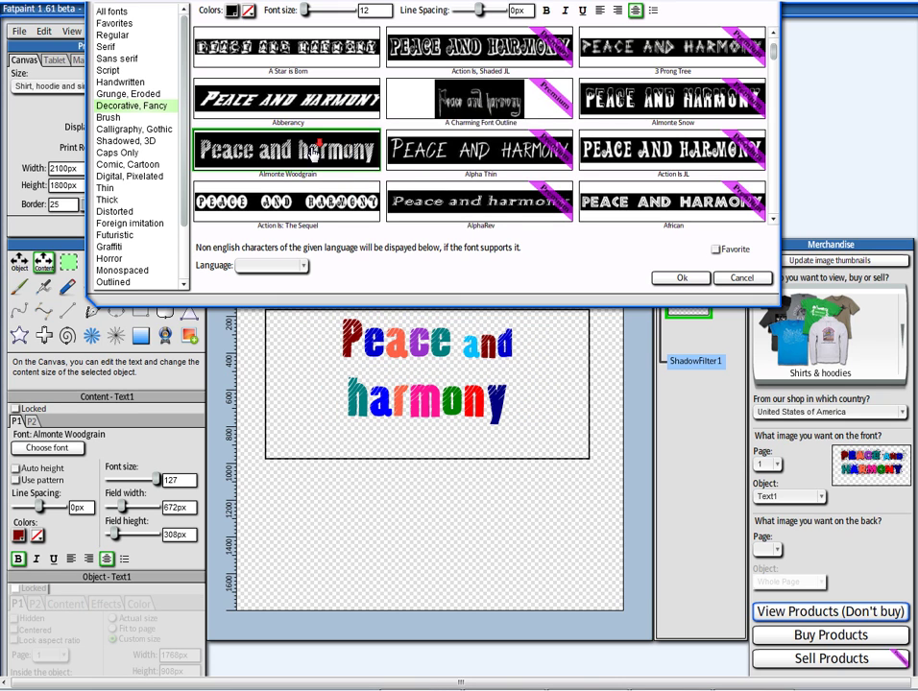
{"action": "scroll", "coordinate": [313, 149], "scroll_direction": "down", "scroll_amount": 2}
{"action": "left_click", "coordinate": [313, 151]}
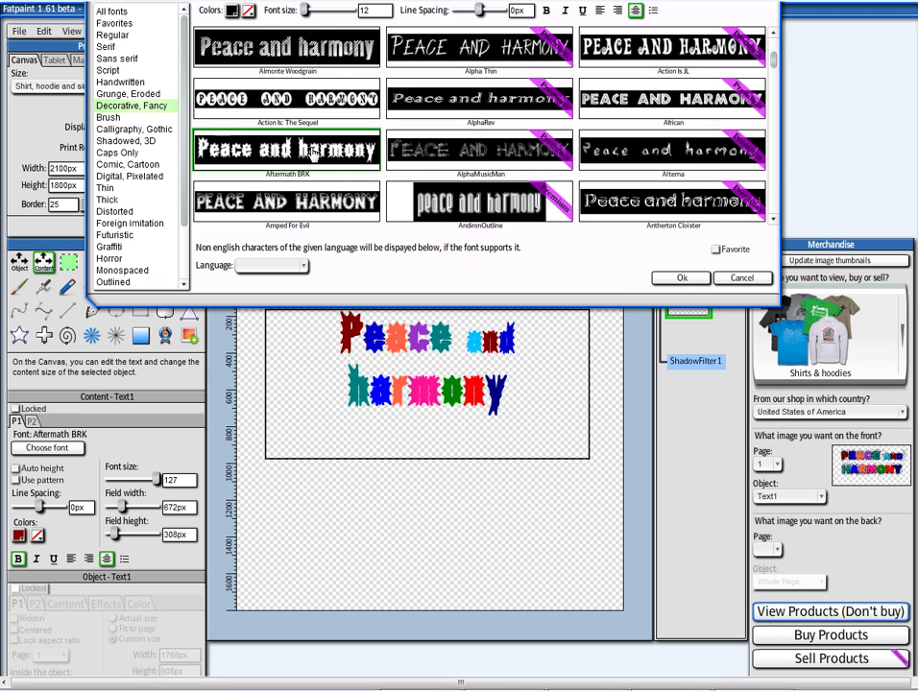
{"action": "scroll", "coordinate": [313, 151], "scroll_direction": "down", "scroll_amount": 2}
{"action": "left_click", "coordinate": [313, 151]}
{"action": "scroll", "coordinate": [313, 151], "scroll_direction": "down", "scroll_amount": 2}
{"action": "left_click", "coordinate": [313, 151]}
Step: Preview Brandy MF and Dark Crystal Script, then pick Frantic JL for the text
{"action": "scroll", "coordinate": [313, 151], "scroll_direction": "down", "scroll_amount": 4}
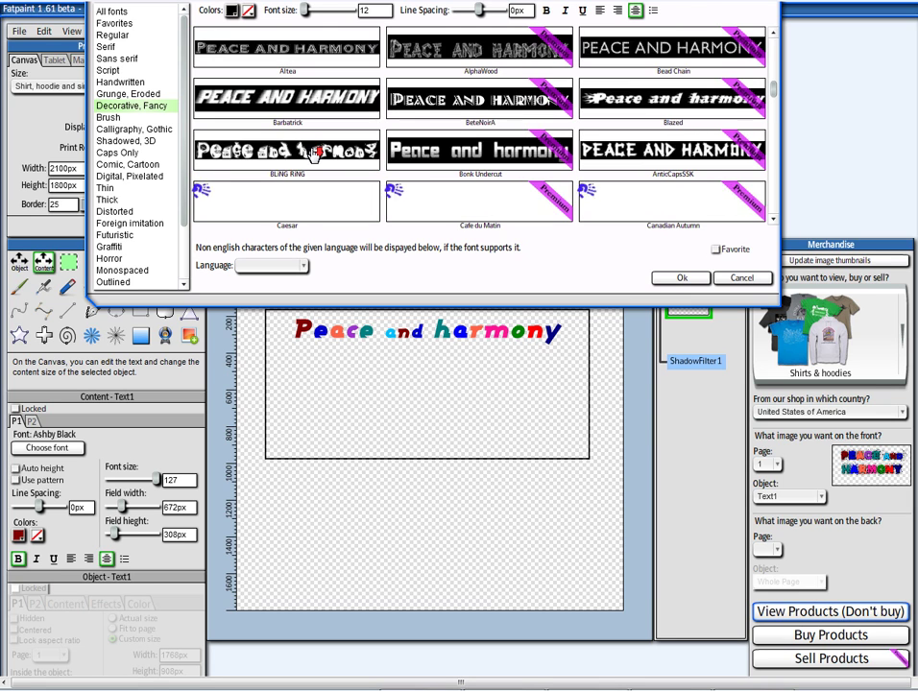
{"action": "scroll", "coordinate": [313, 151], "scroll_direction": "down", "scroll_amount": 1}
{"action": "left_click", "coordinate": [313, 151]}
{"action": "scroll", "coordinate": [313, 151], "scroll_direction": "down", "scroll_amount": 1}
{"action": "scroll", "coordinate": [313, 151], "scroll_direction": "down", "scroll_amount": 2}
{"action": "scroll", "coordinate": [313, 150], "scroll_direction": "down", "scroll_amount": 1}
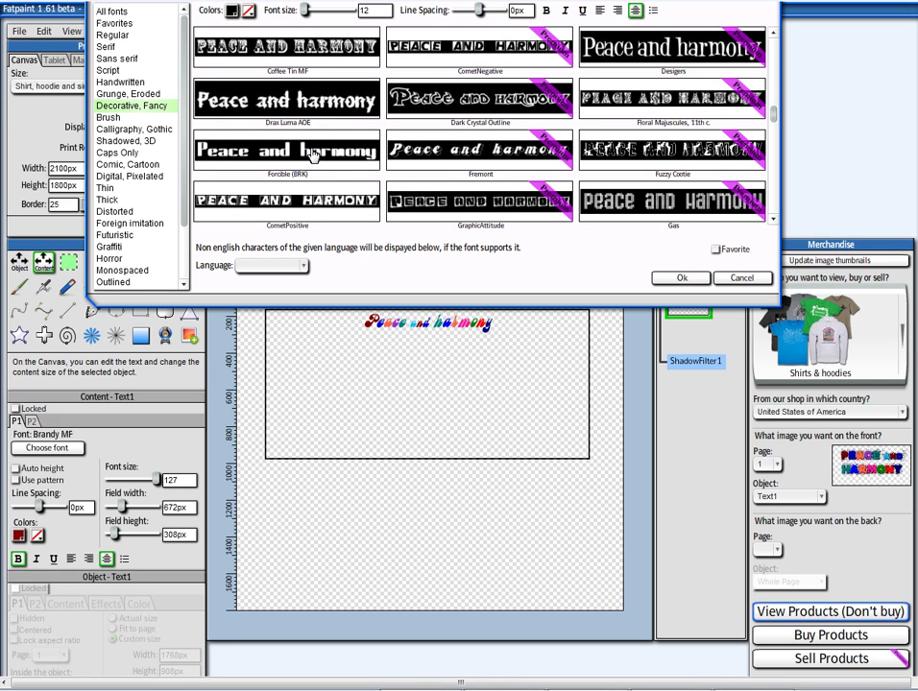
{"action": "scroll", "coordinate": [305, 150], "scroll_direction": "down", "scroll_amount": 1}
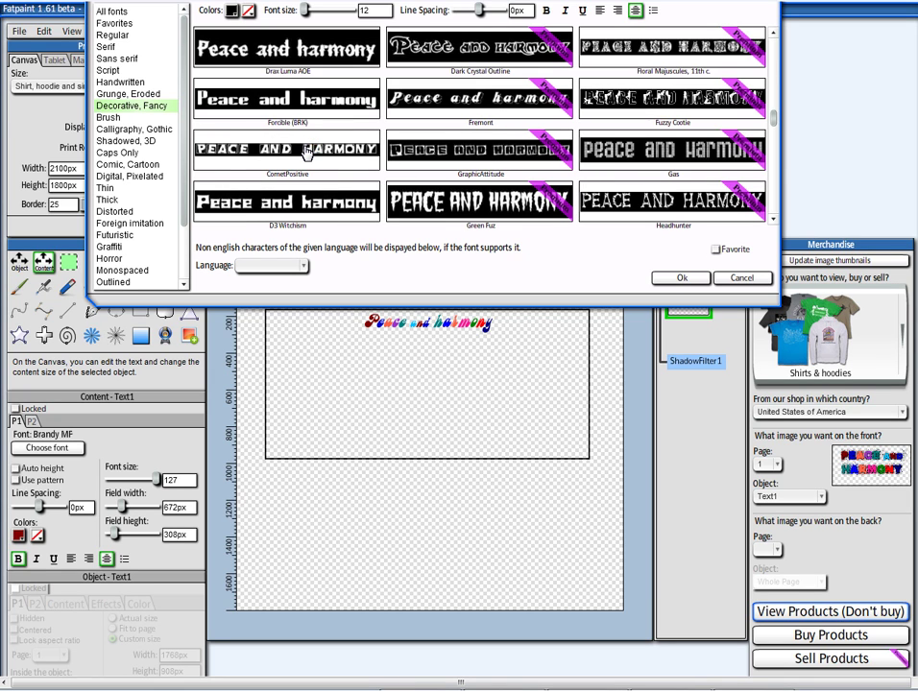
{"action": "scroll", "coordinate": [305, 151], "scroll_direction": "down", "scroll_amount": 2}
{"action": "left_click", "coordinate": [305, 151]}
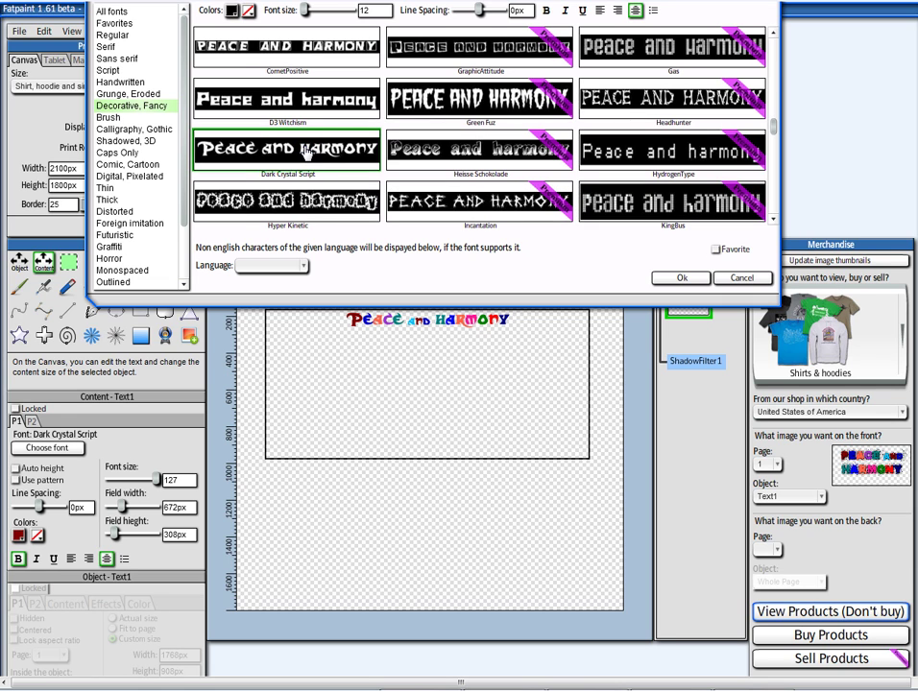
{"action": "scroll", "coordinate": [306, 151], "scroll_direction": "down", "scroll_amount": 3}
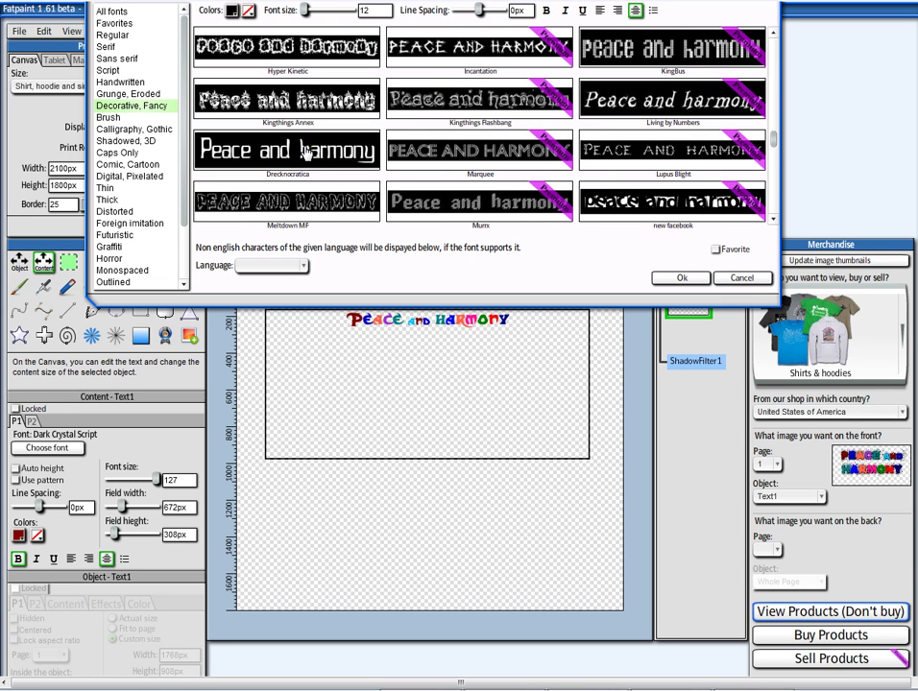
{"action": "scroll", "coordinate": [305, 151], "scroll_direction": "down", "scroll_amount": 2}
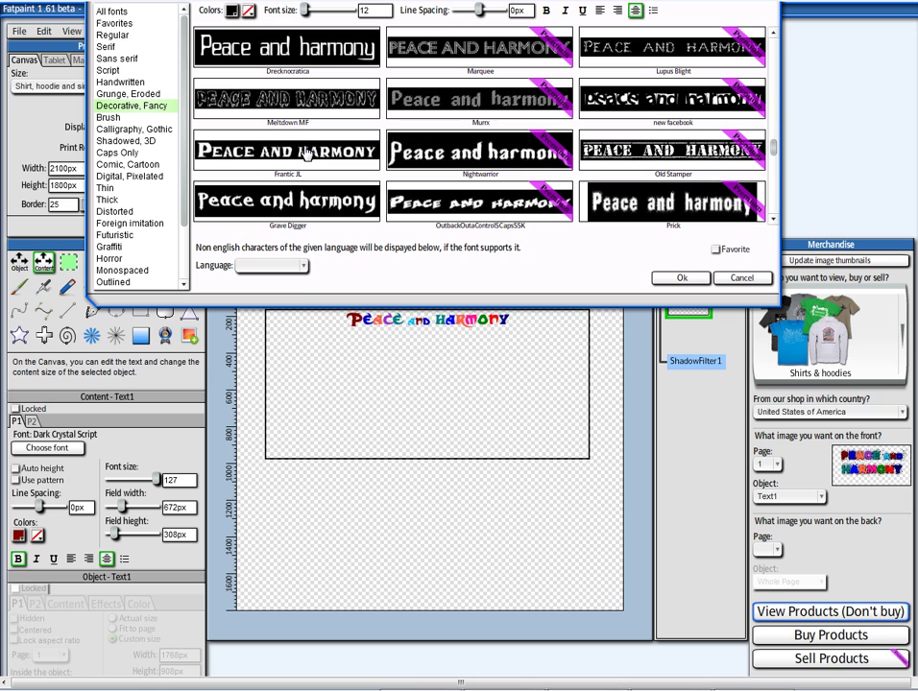
{"action": "left_click", "coordinate": [305, 154]}
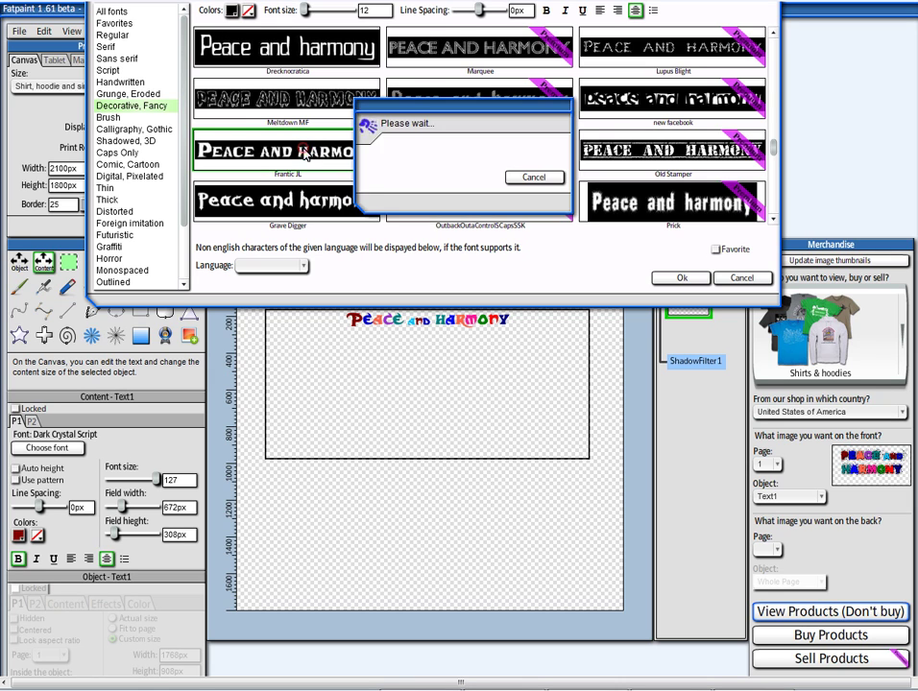
Step: Apply the Frantic JL font and enlarge the lettering to font size 127
{"action": "left_click", "coordinate": [683, 278]}
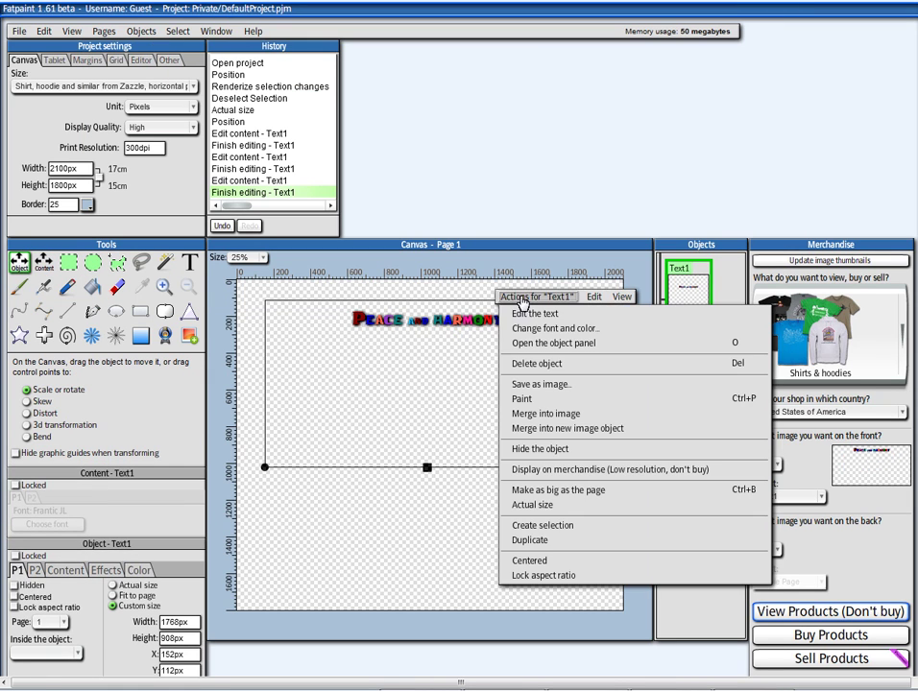
{"action": "double_click", "coordinate": [519, 319]}
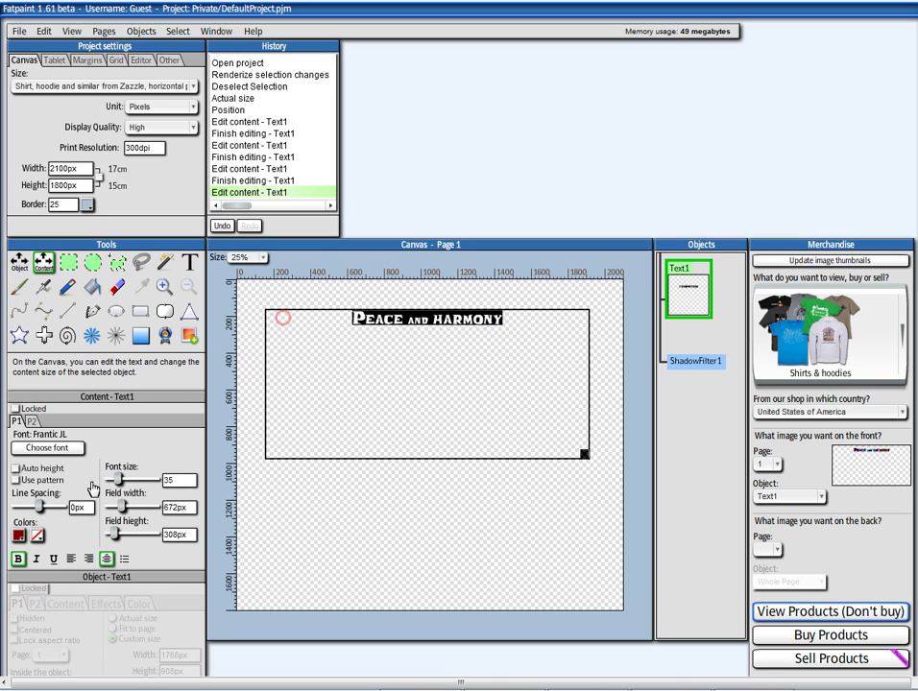
{"action": "left_click_drag", "start_coordinate": [121, 483], "coordinate": [162, 492]}
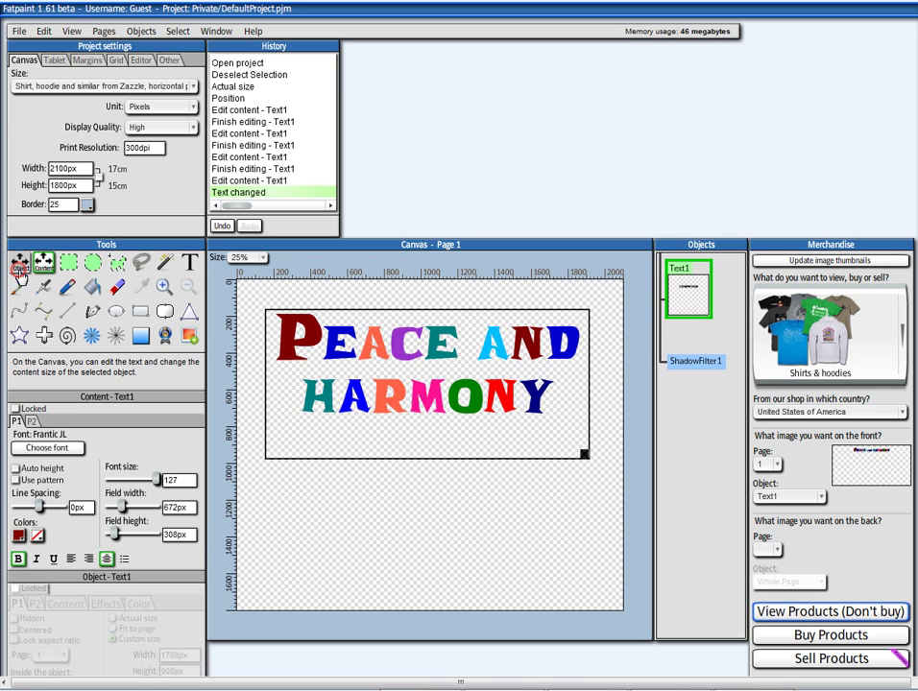
{"action": "left_click", "coordinate": [430, 471]}
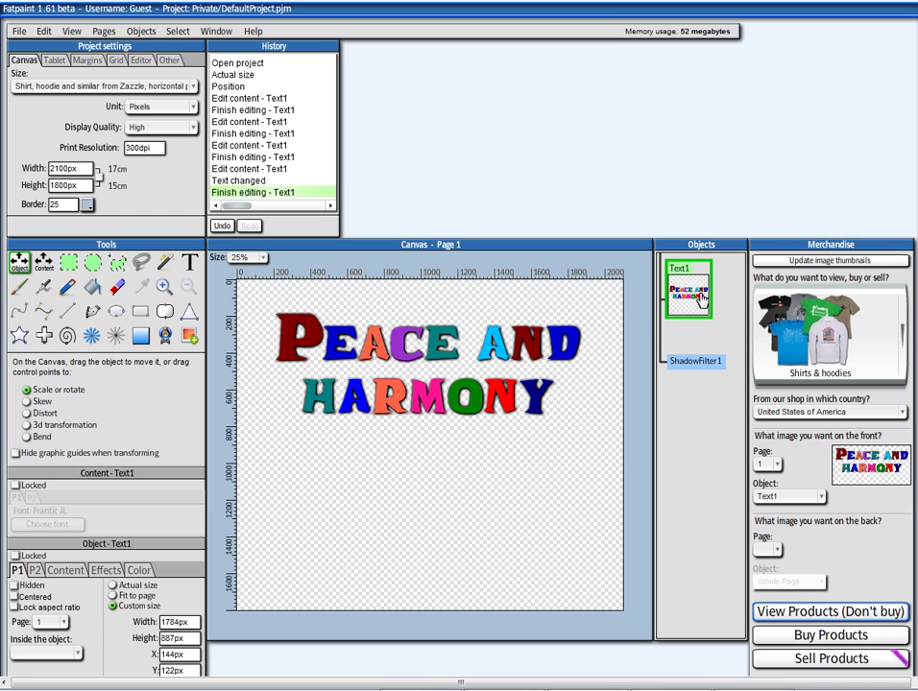
{"action": "left_click", "coordinate": [597, 261]}
{"action": "left_click", "coordinate": [538, 323]}
{"action": "left_click", "coordinate": [512, 323]}
{"action": "left_click", "coordinate": [501, 357]}
{"action": "left_click_drag", "start_coordinate": [395, 318], "coordinate": [384, 293]}
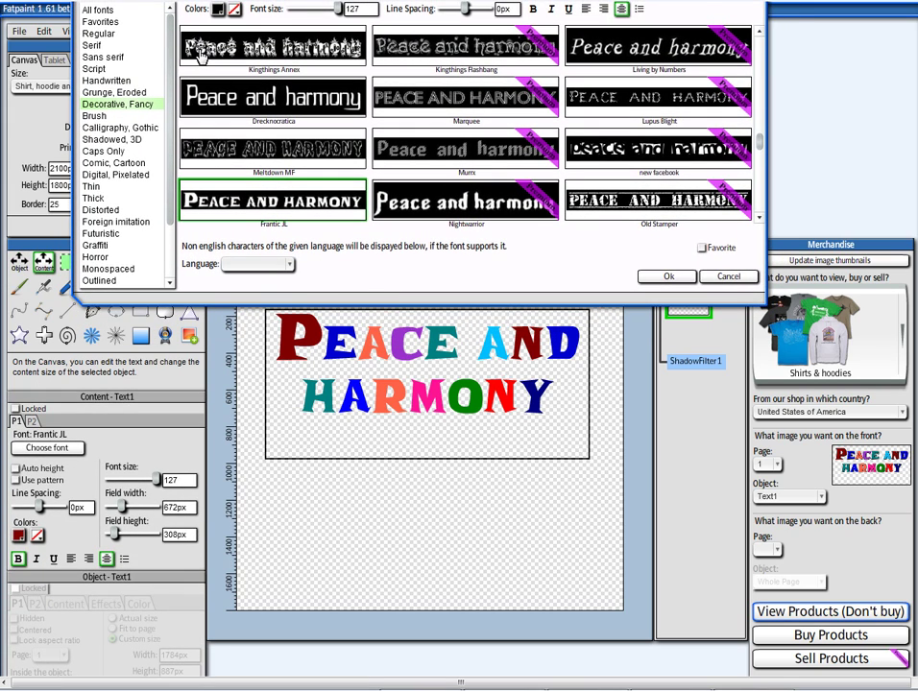
{"action": "left_click", "coordinate": [217, 10]}
{"action": "left_click", "coordinate": [259, 219]}
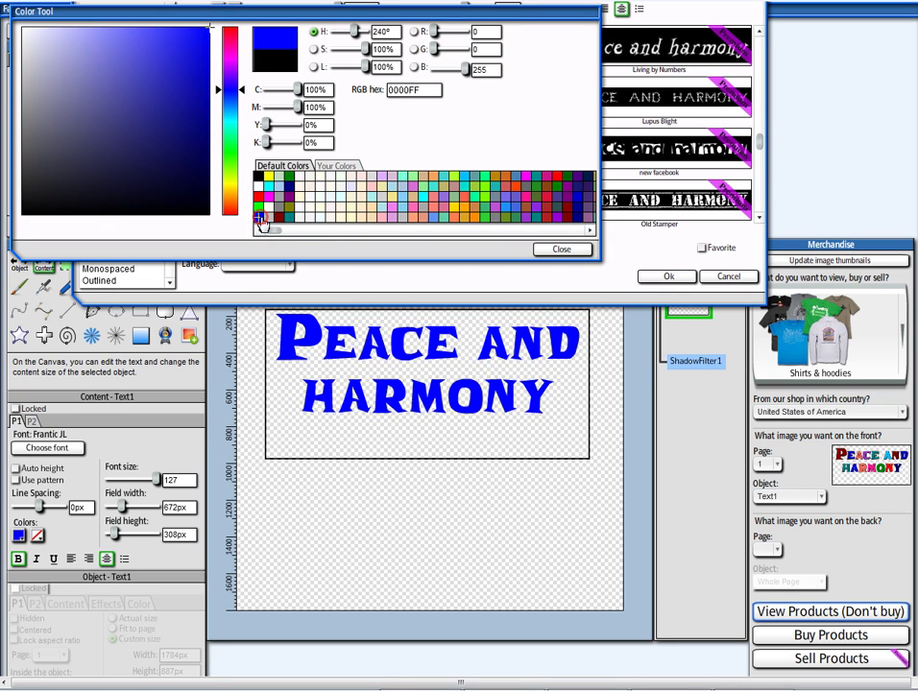
{"action": "left_click", "coordinate": [561, 247]}
{"action": "left_click", "coordinate": [725, 276]}
{"action": "left_click", "coordinate": [369, 440]}
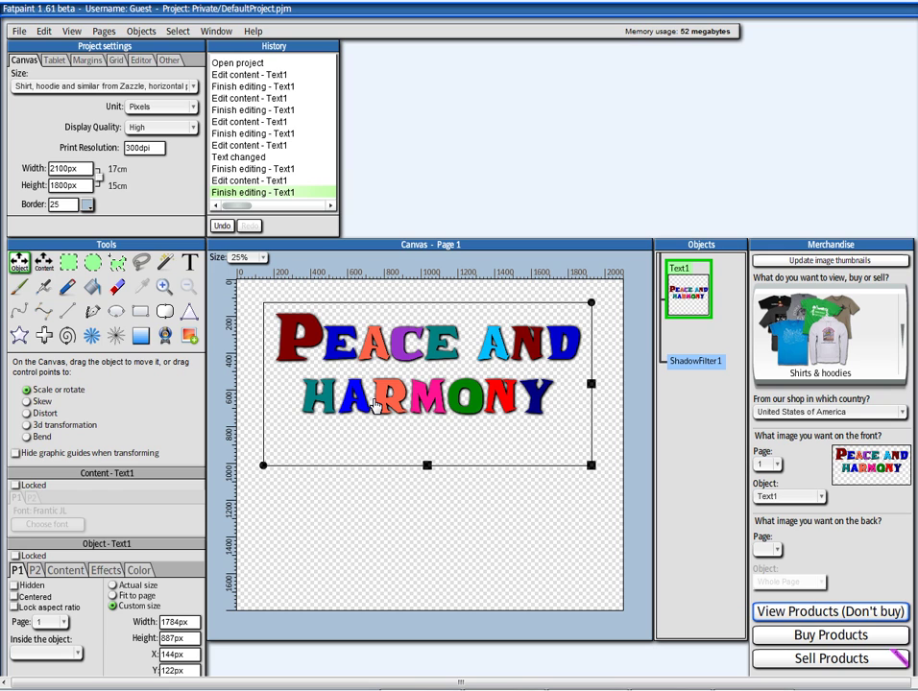
{"action": "scroll", "coordinate": [374, 406], "scroll_direction": "down", "scroll_amount": 3}
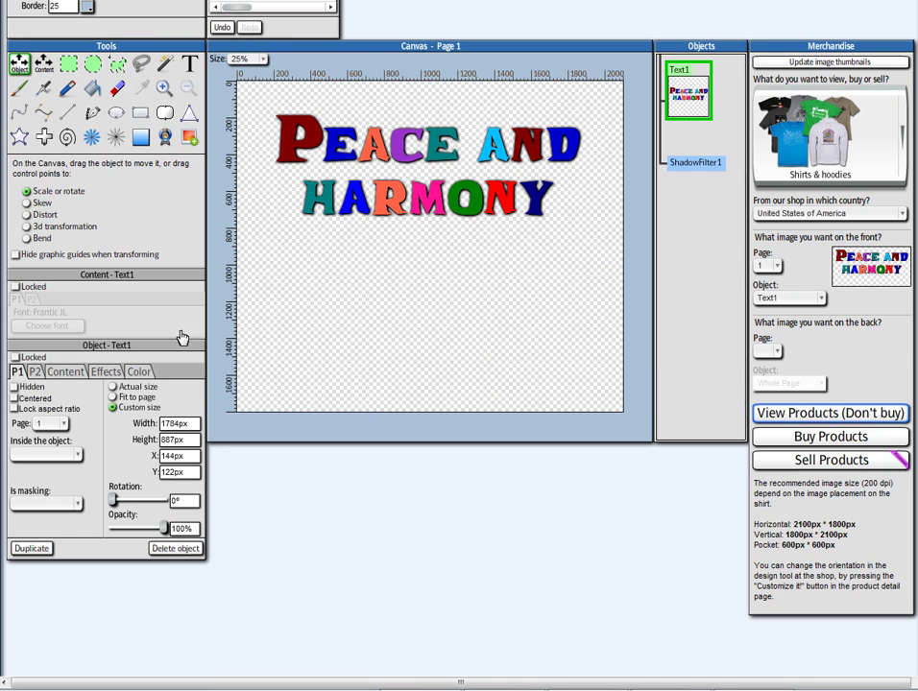
{"action": "left_click", "coordinate": [94, 298]}
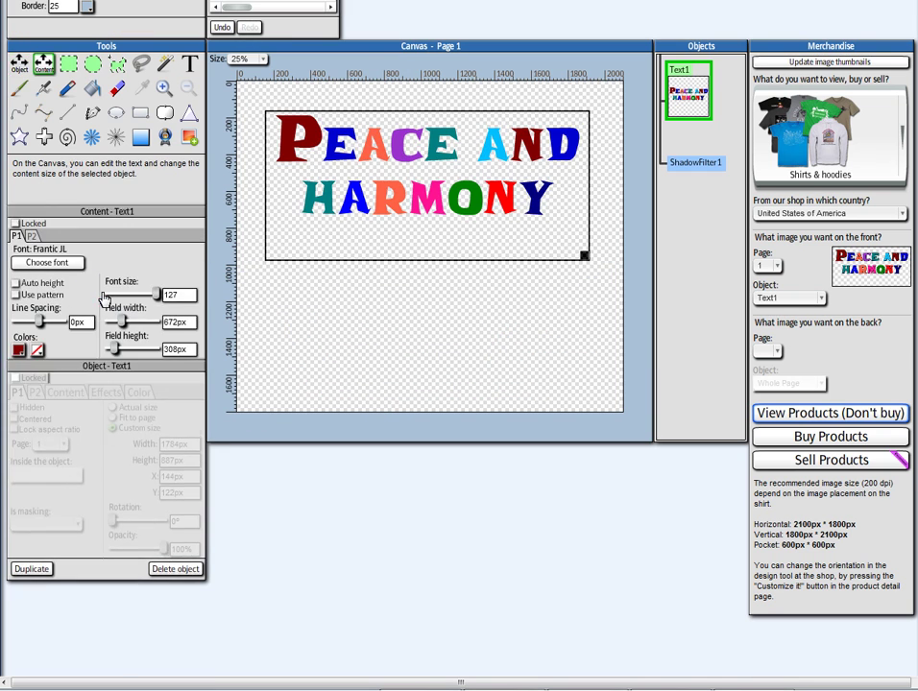
{"action": "left_click", "coordinate": [30, 223]}
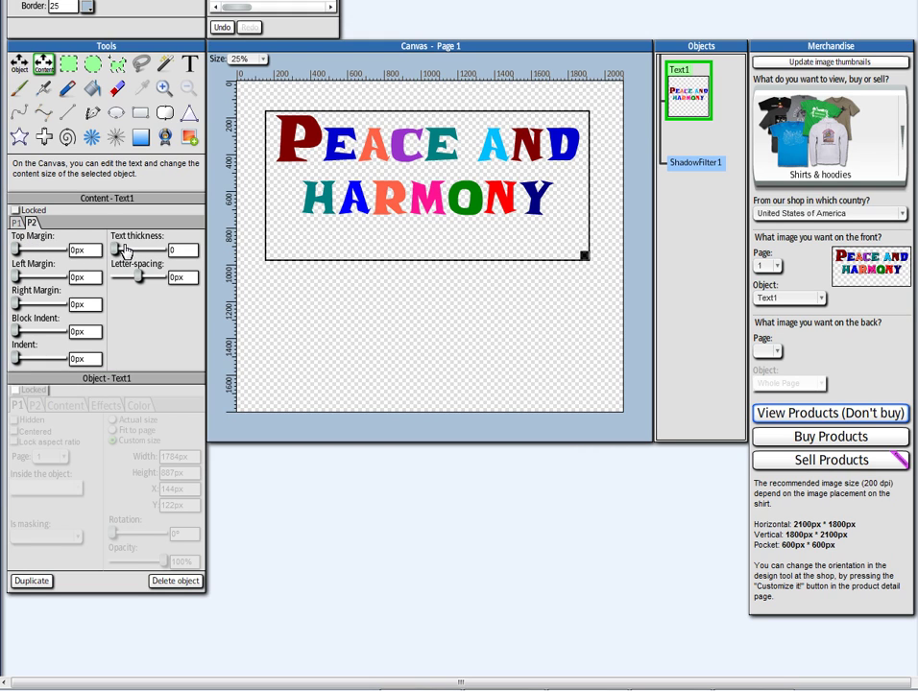
{"action": "left_click_drag", "start_coordinate": [114, 252], "coordinate": [121, 255]}
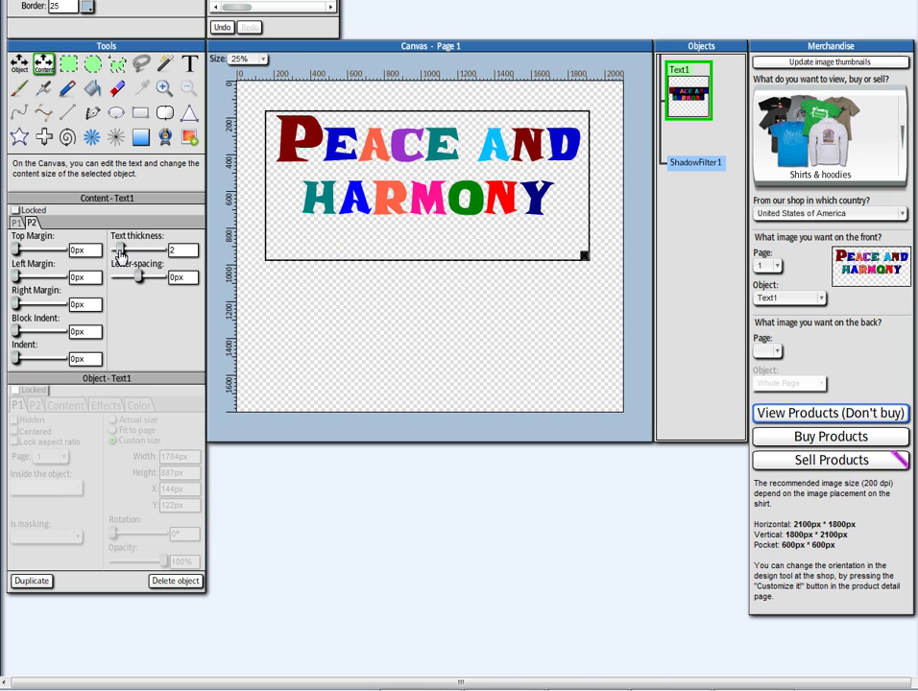
{"action": "left_click", "coordinate": [126, 254]}
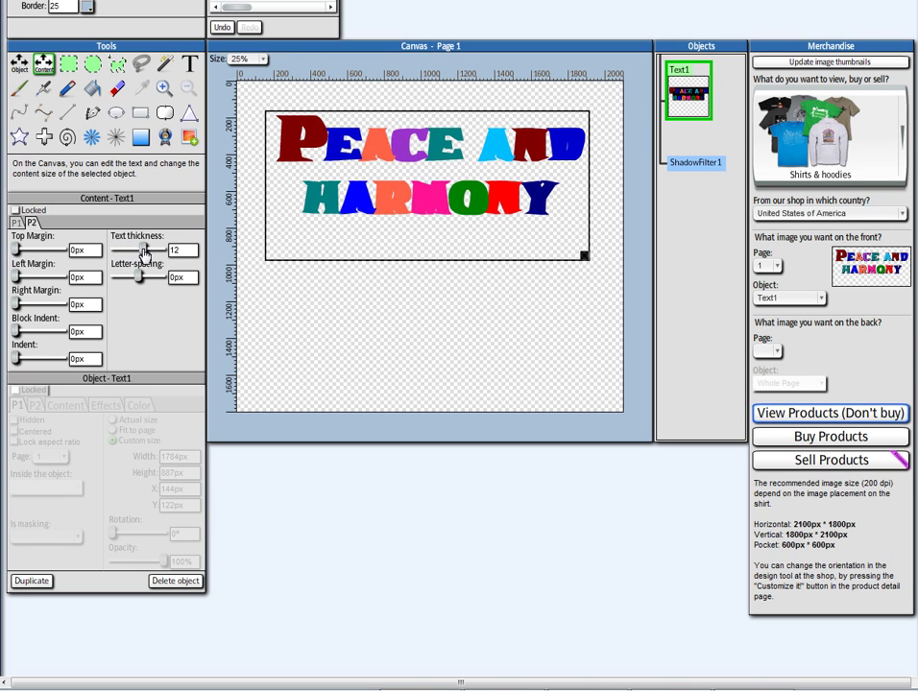
{"action": "left_click_drag", "start_coordinate": [124, 255], "coordinate": [139, 292]}
{"action": "left_click", "coordinate": [240, 137]}
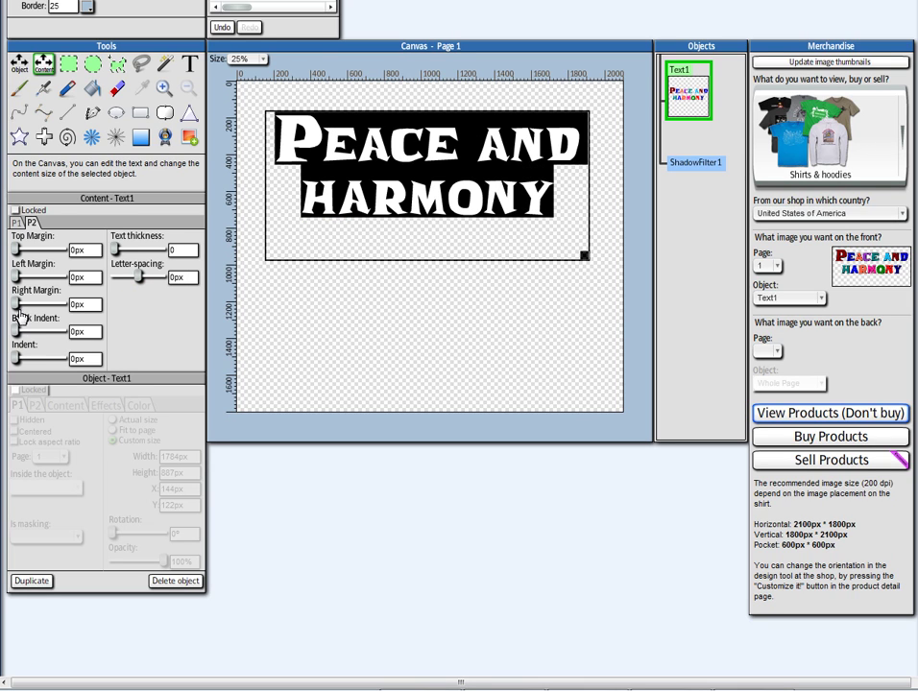
{"action": "left_click", "coordinate": [23, 65]}
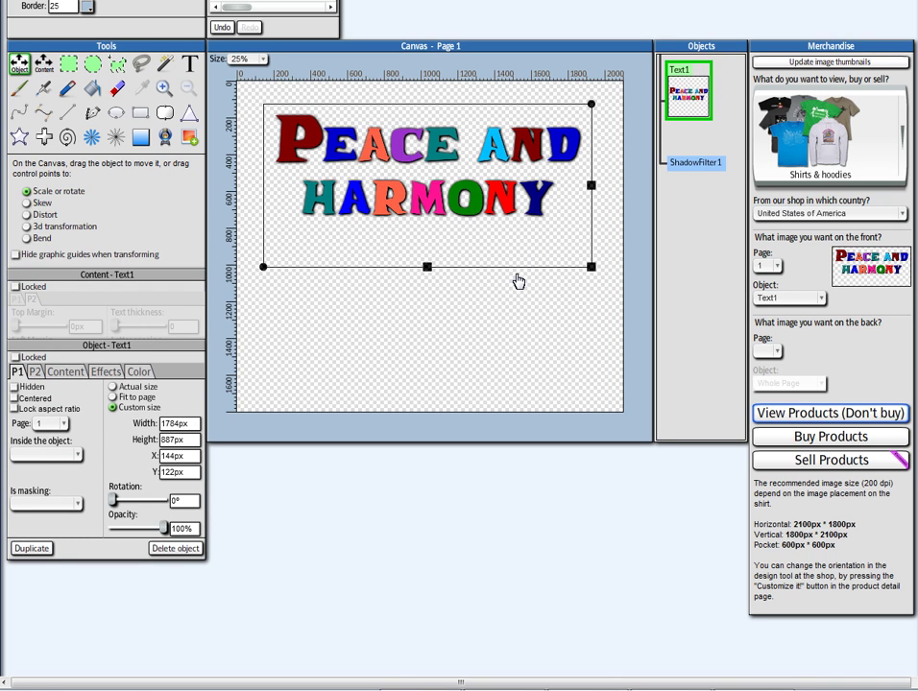
{"action": "scroll", "coordinate": [508, 293], "scroll_direction": "up", "scroll_amount": 3}
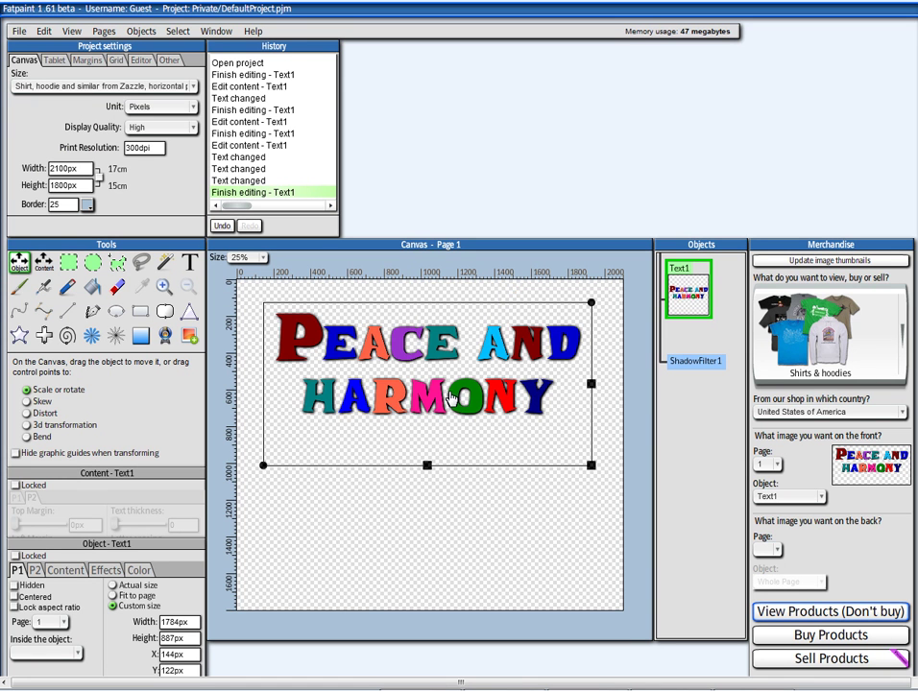